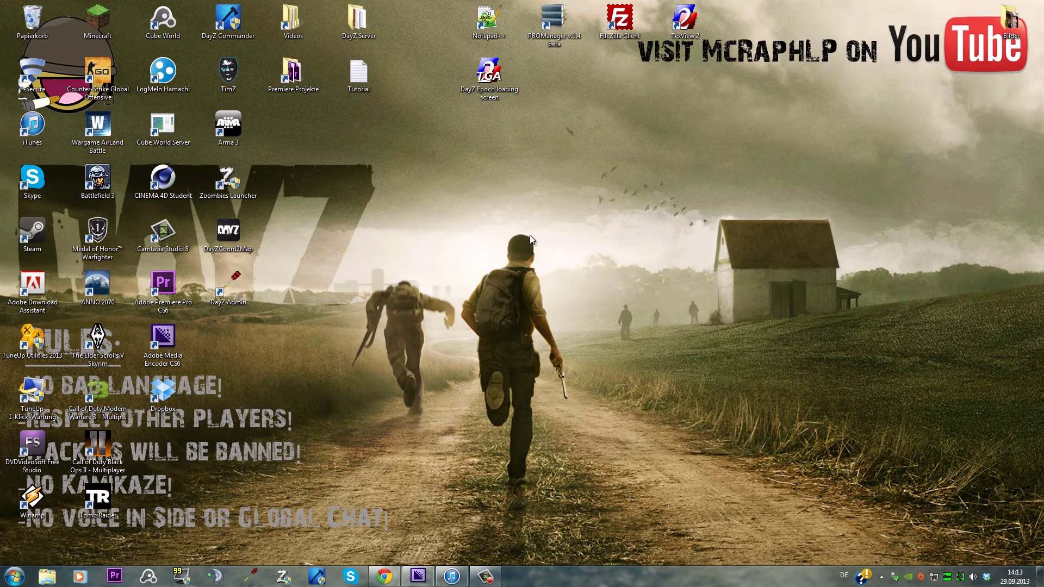
# Preview the DayZ Epoch loading screen TGA in Texture Viewer, then close it
pyautogui.click(486, 83)
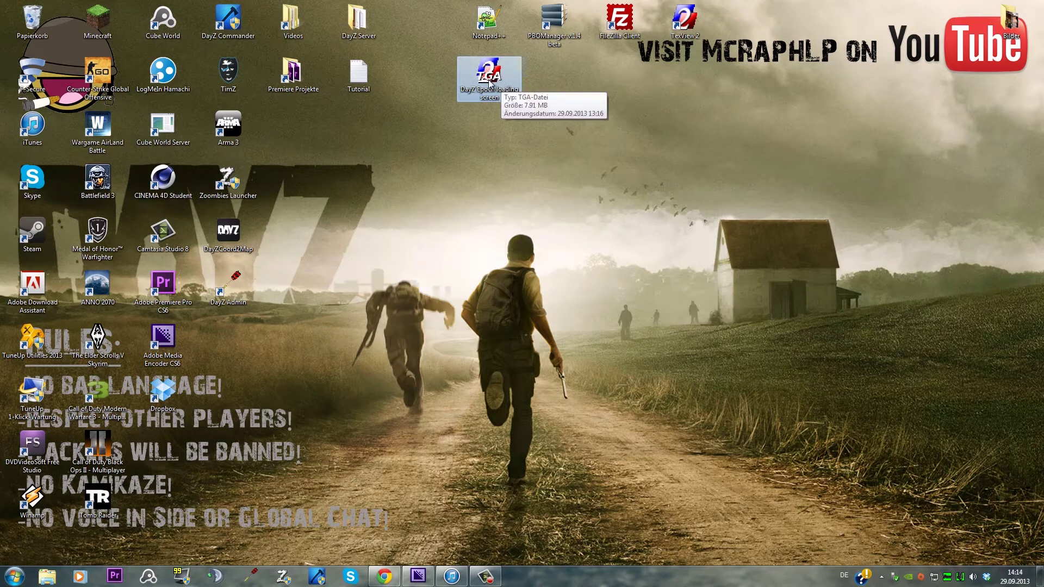
pyautogui.doubleClick(486, 82)
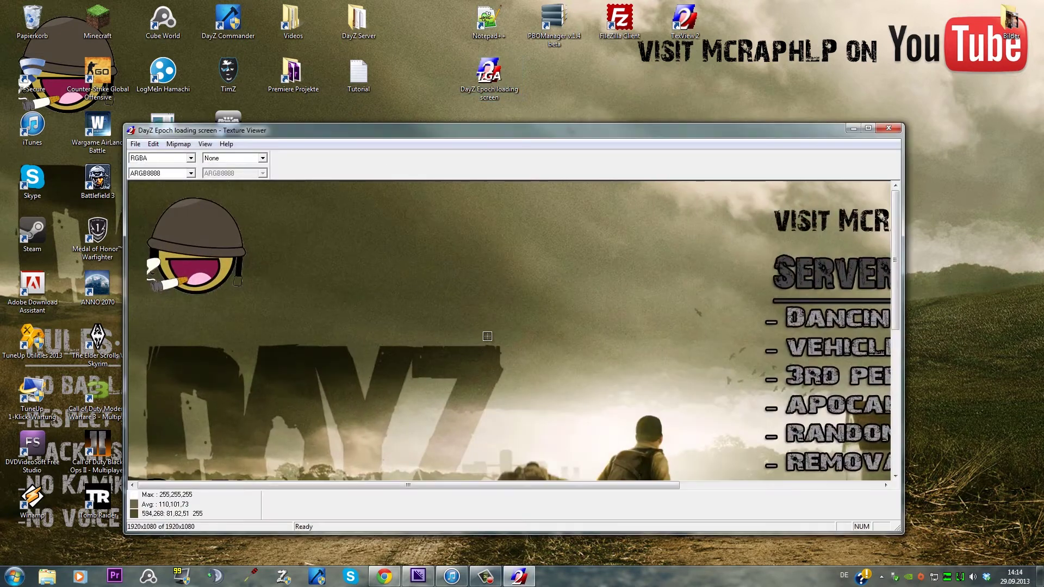
pyautogui.click(888, 128)
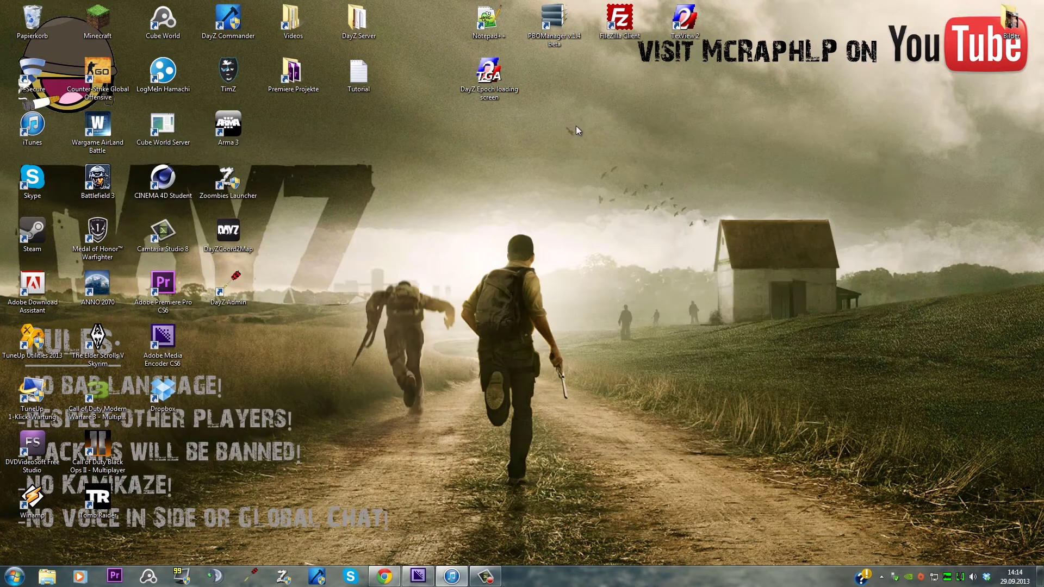
pyautogui.moveTo(543, 137); pyautogui.dragTo(448, 54)
# Point out FileZilla, PBO Manager and TexView 2, then launch Chrome
pyautogui.click(620, 21)
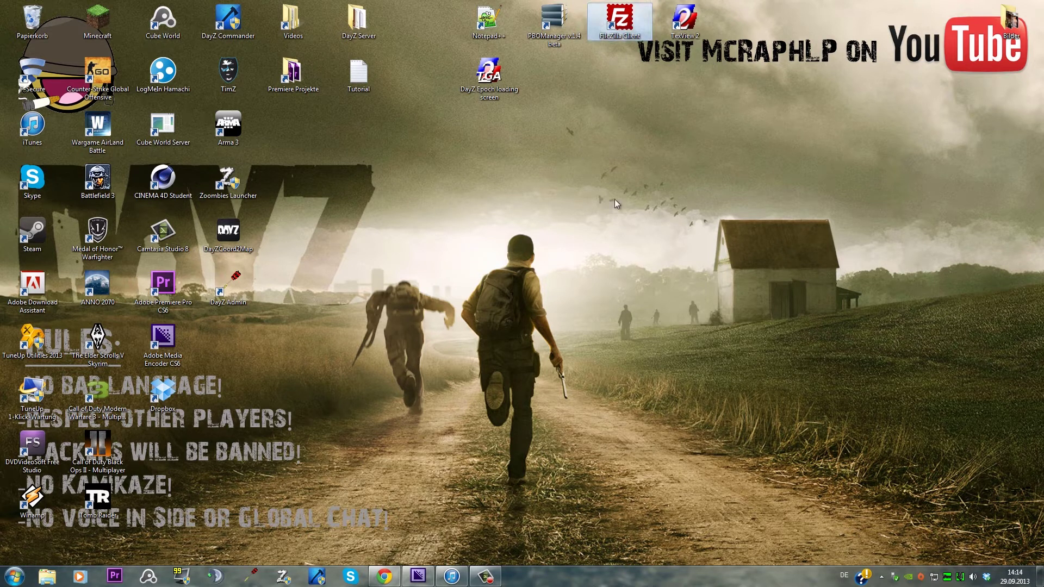
pyautogui.click(553, 22)
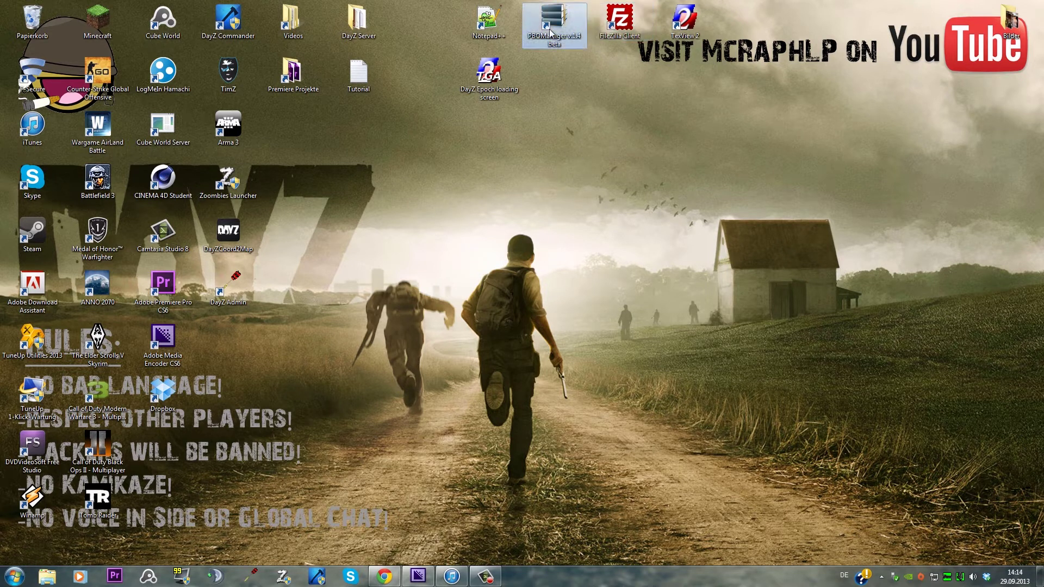
pyautogui.click(678, 34)
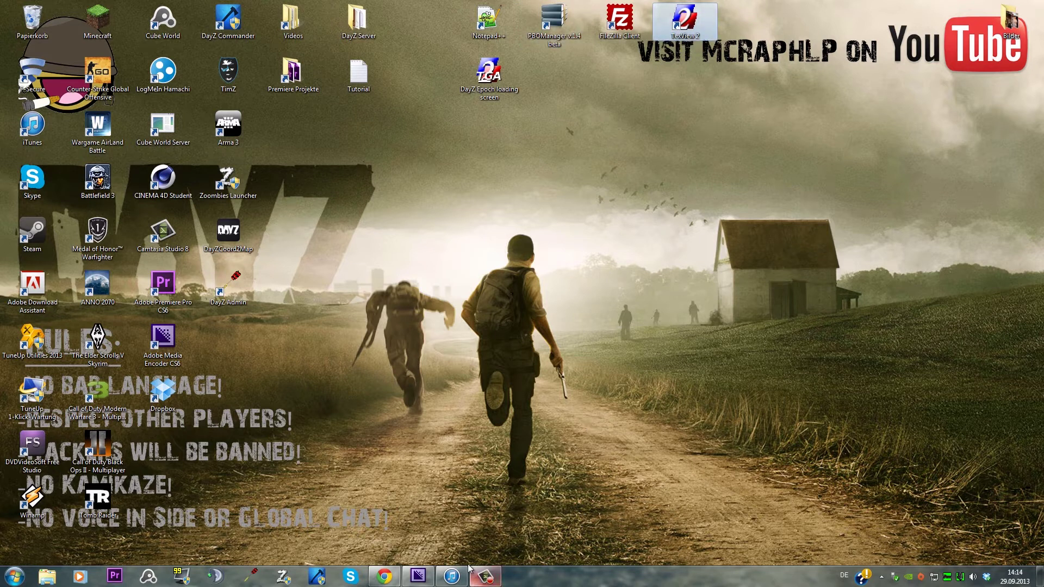
pyautogui.click(459, 512)
pyautogui.moveTo(448, 165); pyautogui.dragTo(681, 162)
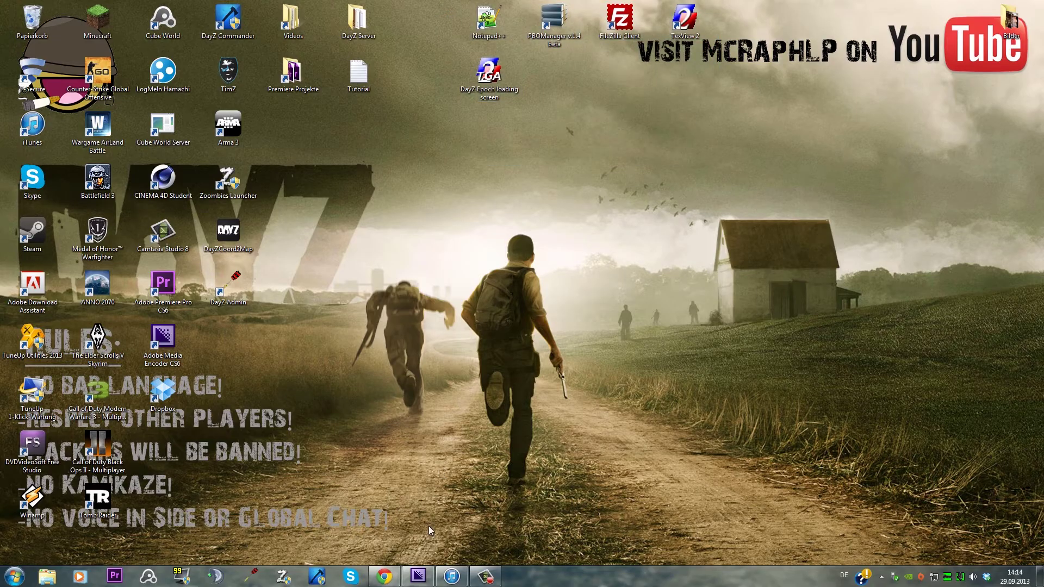
pyautogui.click(392, 576)
# Go to the Nitrado site, log in to the Webinterface and close the old services tab
pyautogui.click(378, 40)
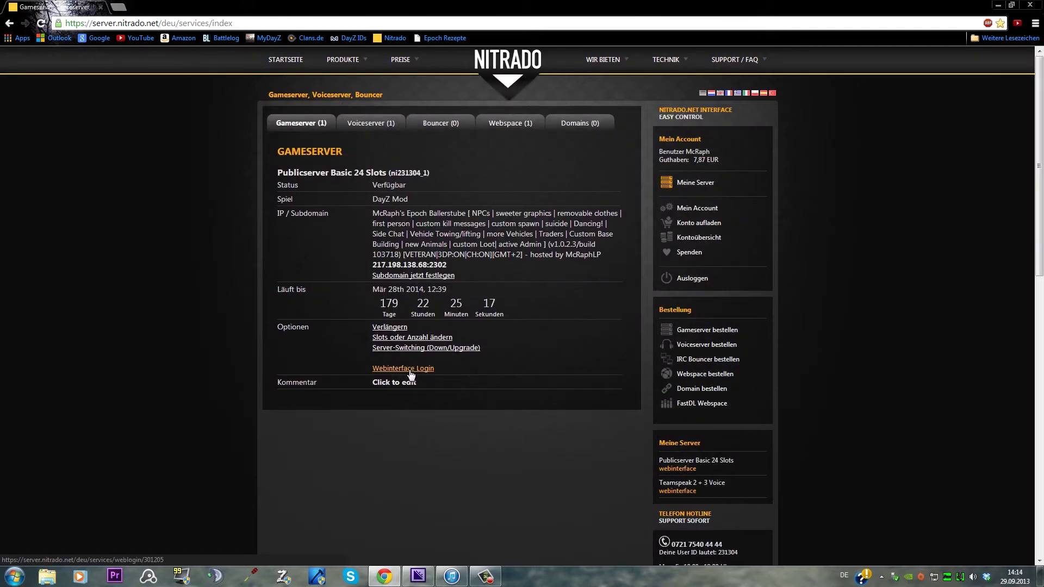
pyautogui.click(402, 370)
pyautogui.click(100, 7)
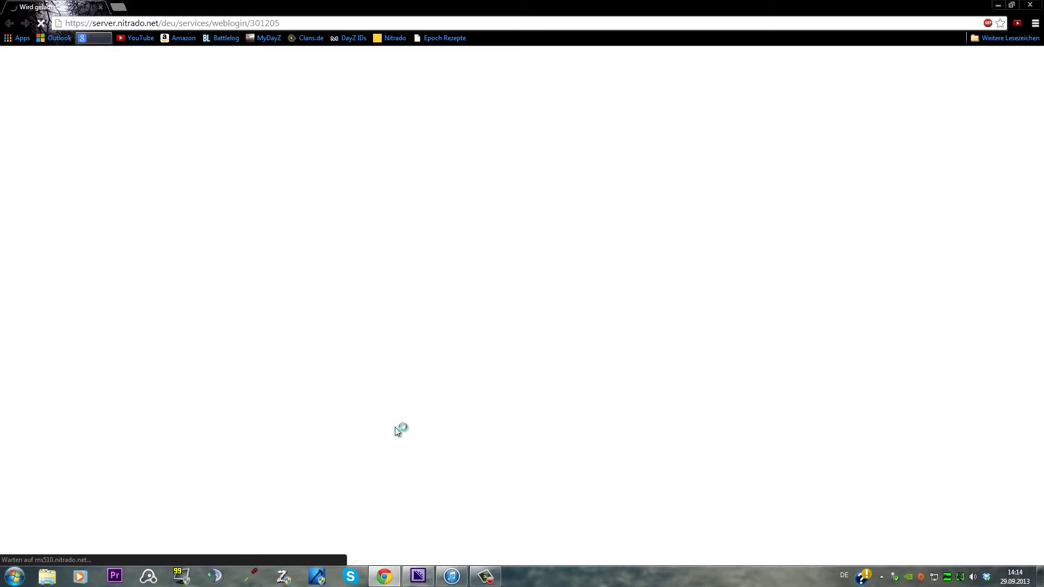
# Turn down the music player's volume and hide it again
pyautogui.click(452, 578)
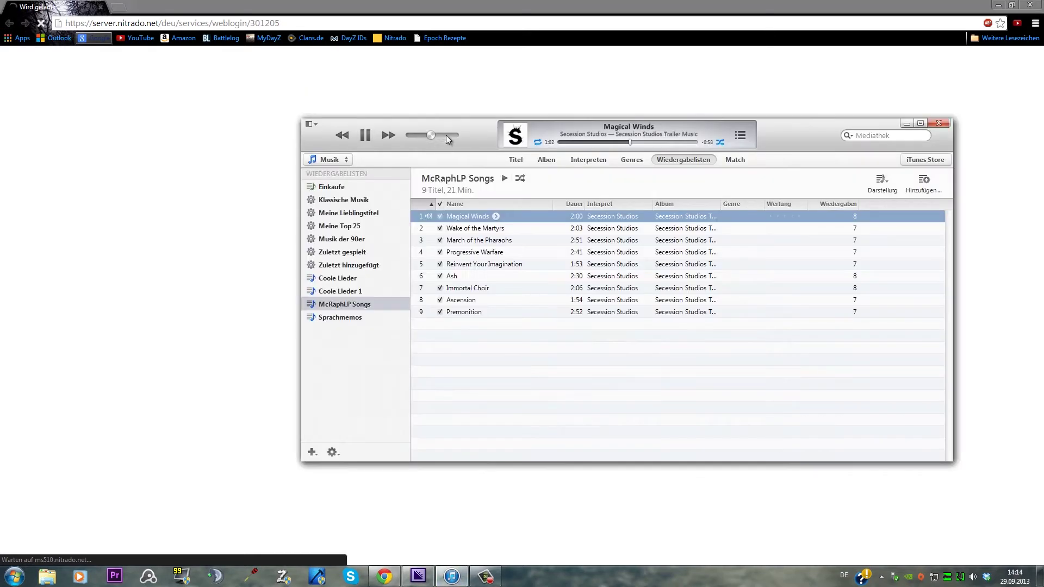
pyautogui.moveTo(430, 139); pyautogui.dragTo(423, 139)
pyautogui.click(917, 121)
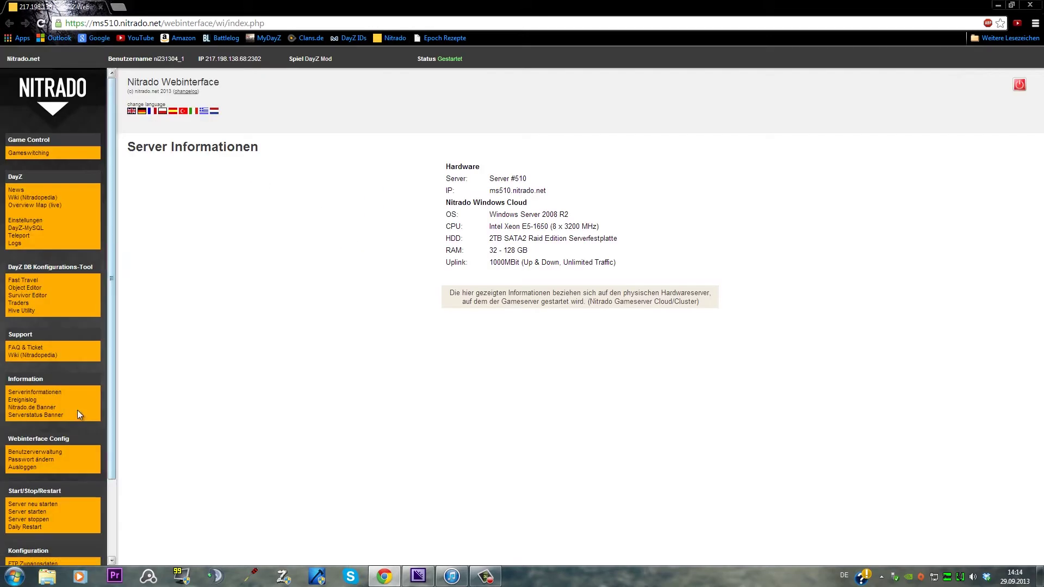
# Open the Server stoppen page and check the video encoding progress
pyautogui.scroll(-1, 63, 495)
pyautogui.click(39, 460)
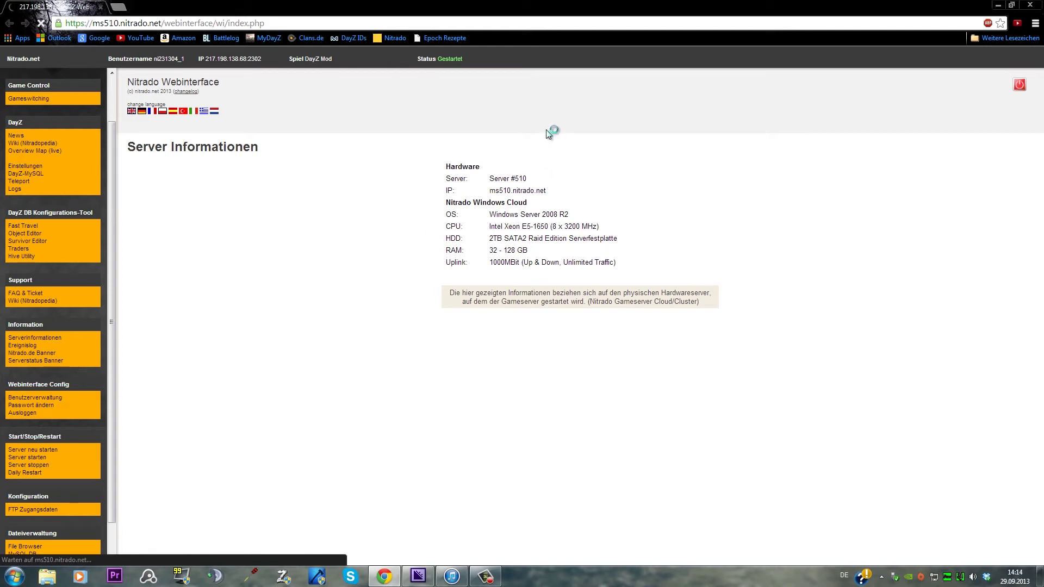
pyautogui.click(422, 577)
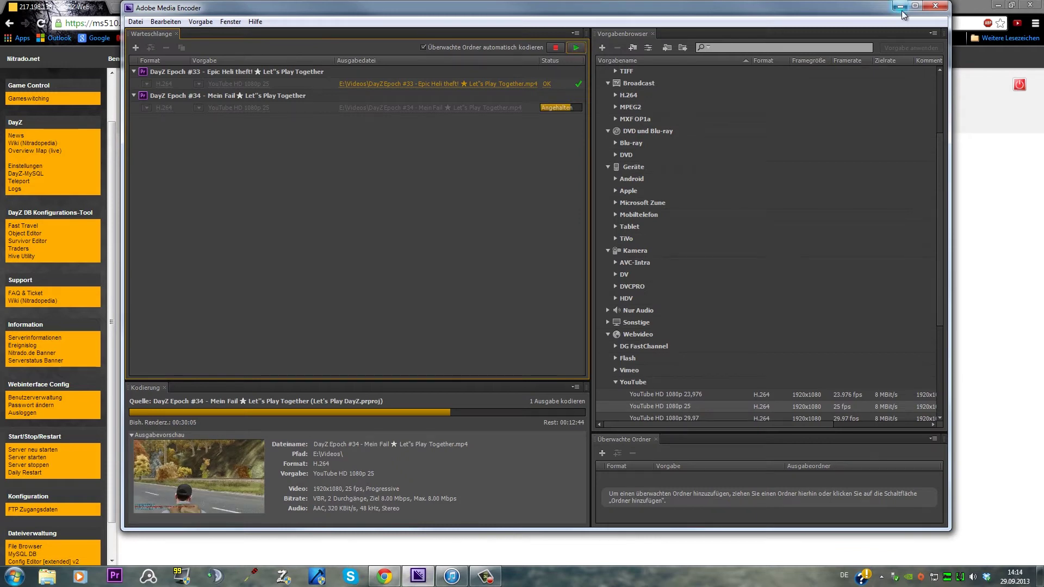
pyautogui.click(900, 5)
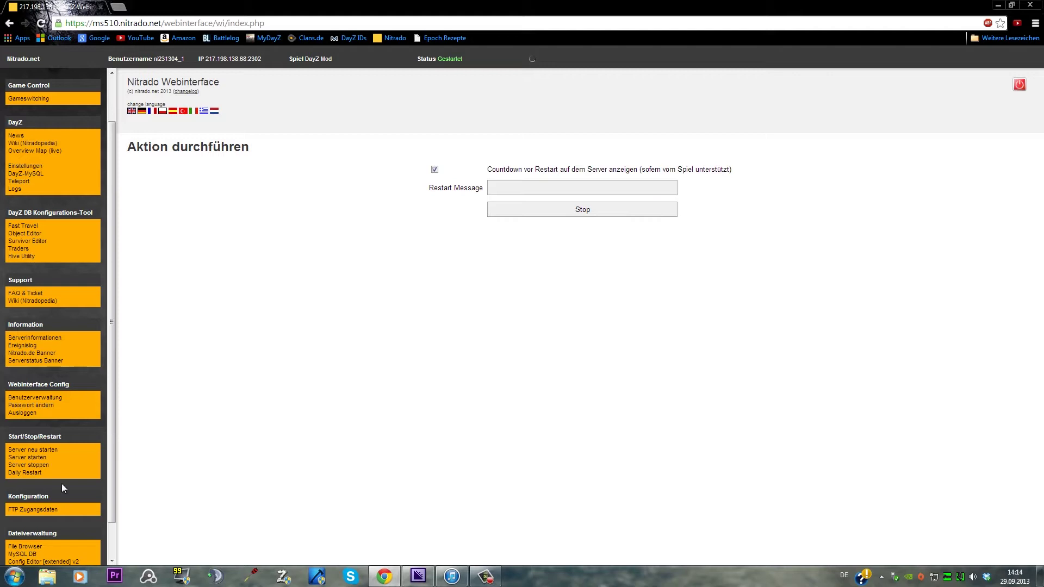
# Stop the DayZ server from the Server stoppen page and minimize Chrome
pyautogui.click(36, 461)
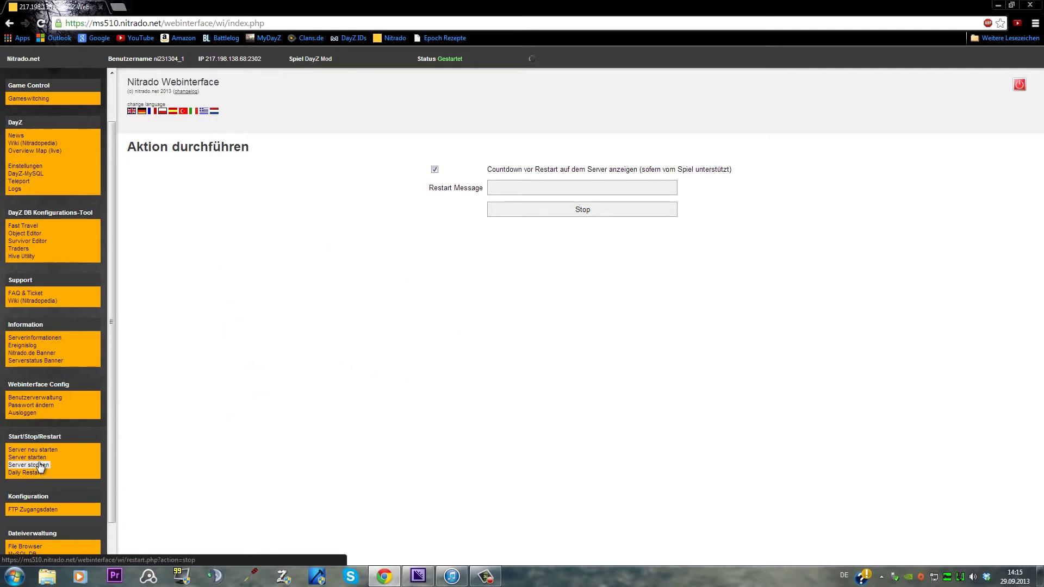
pyautogui.click(517, 212)
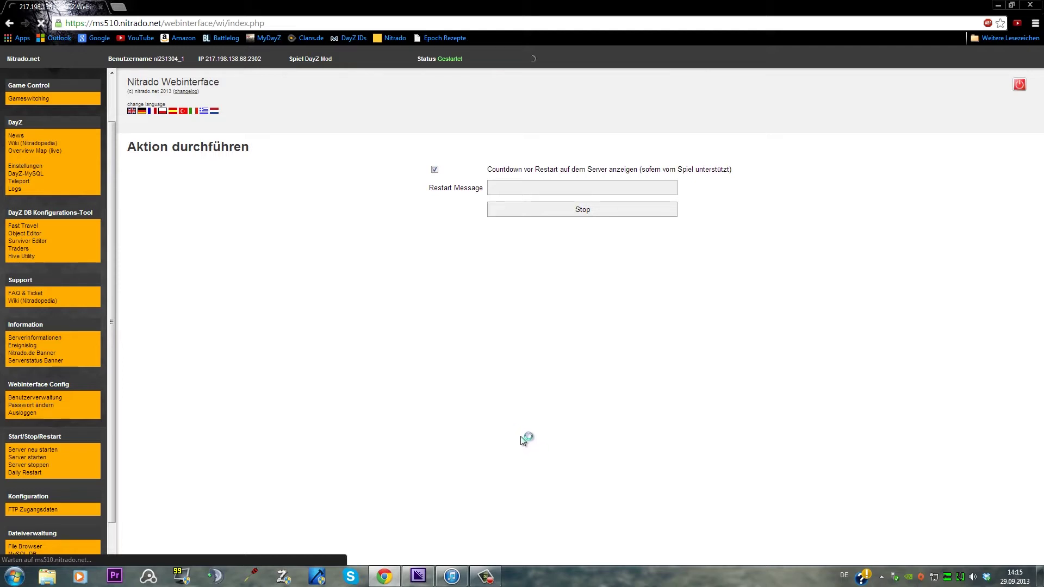
pyautogui.click(998, 5)
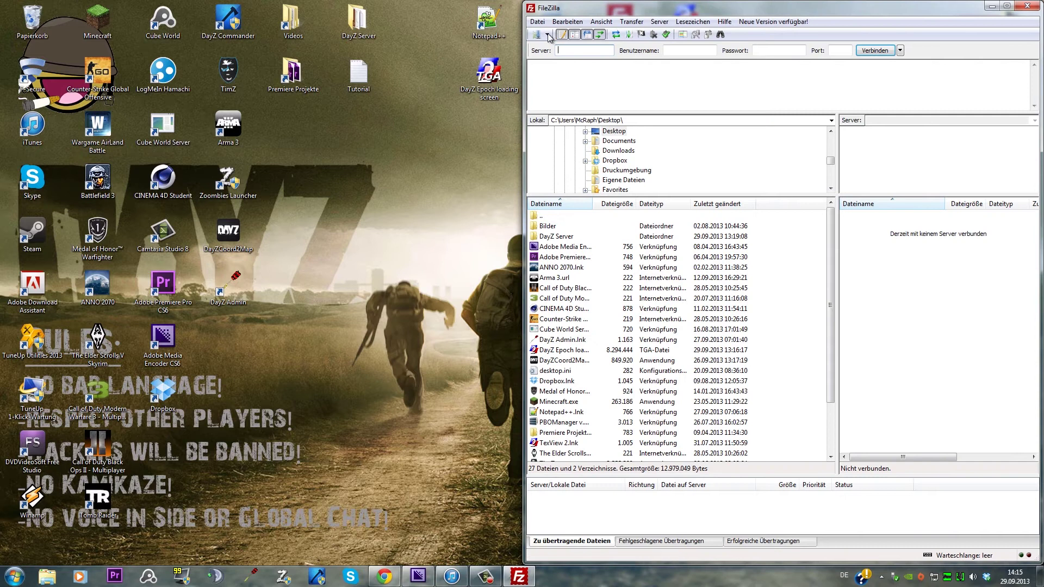
# Connect to the saved DayZ server and open the dayz/mpmissions folder
pyautogui.click(547, 34)
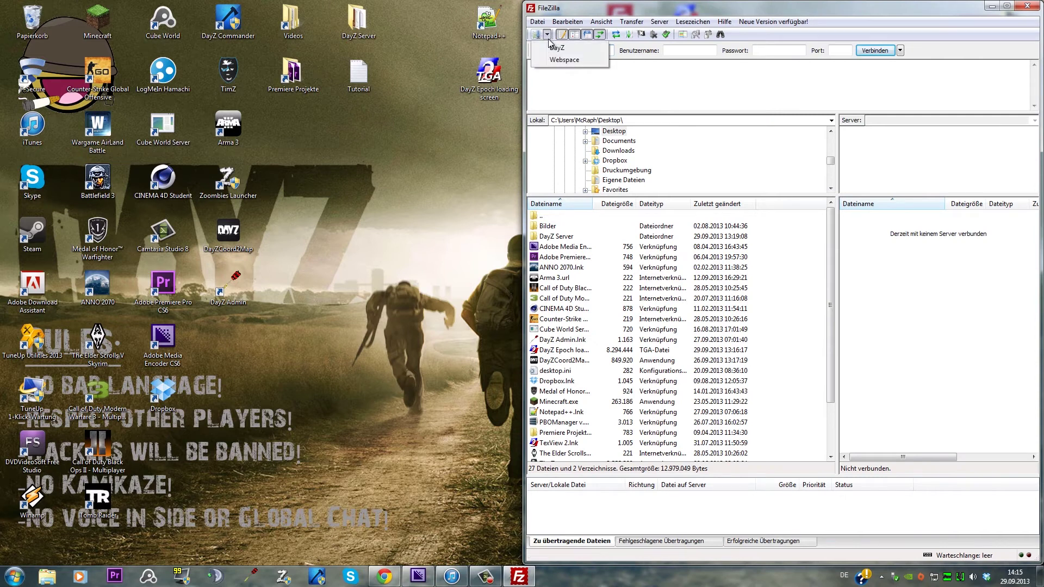
pyautogui.click(553, 47)
pyautogui.doubleClick(844, 228)
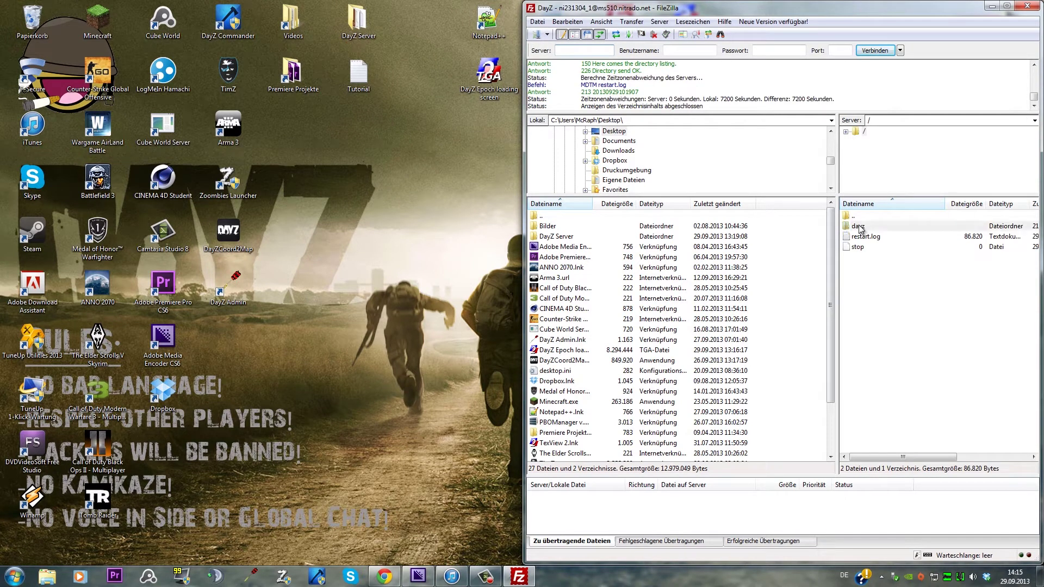
pyautogui.scroll(-15, 869, 297)
pyautogui.scroll(-10, 870, 296)
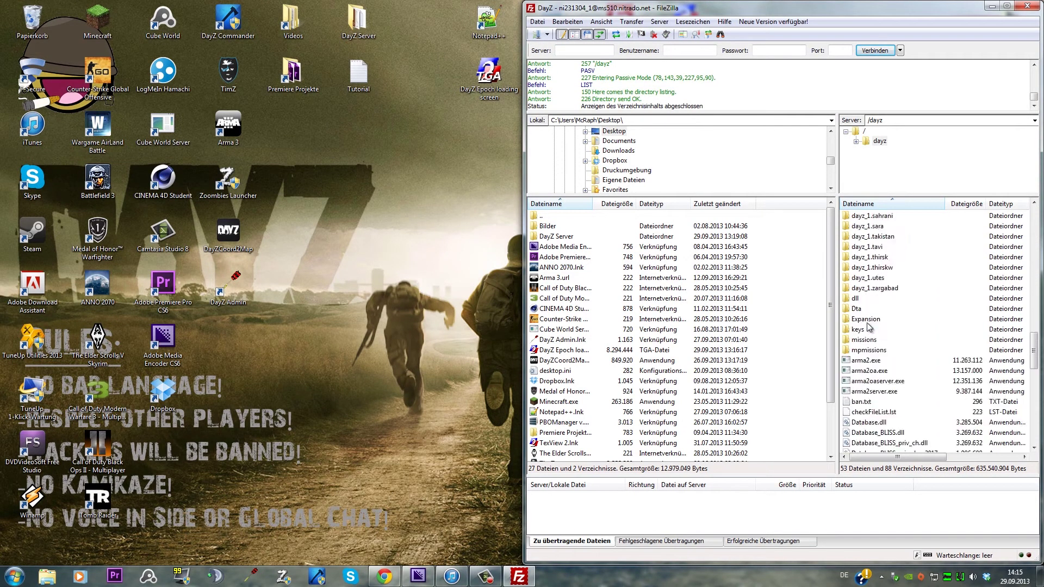
pyautogui.doubleClick(868, 259)
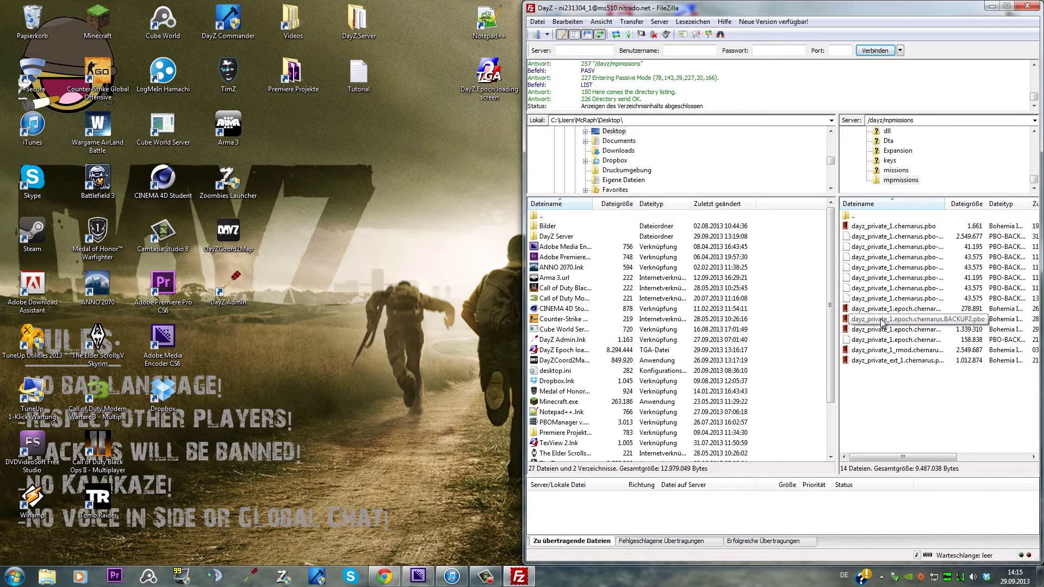
# Download dayz_private_1.epoch.chernarus.pbo onto the desktop
pyautogui.moveTo(882, 330); pyautogui.dragTo(567, 322)
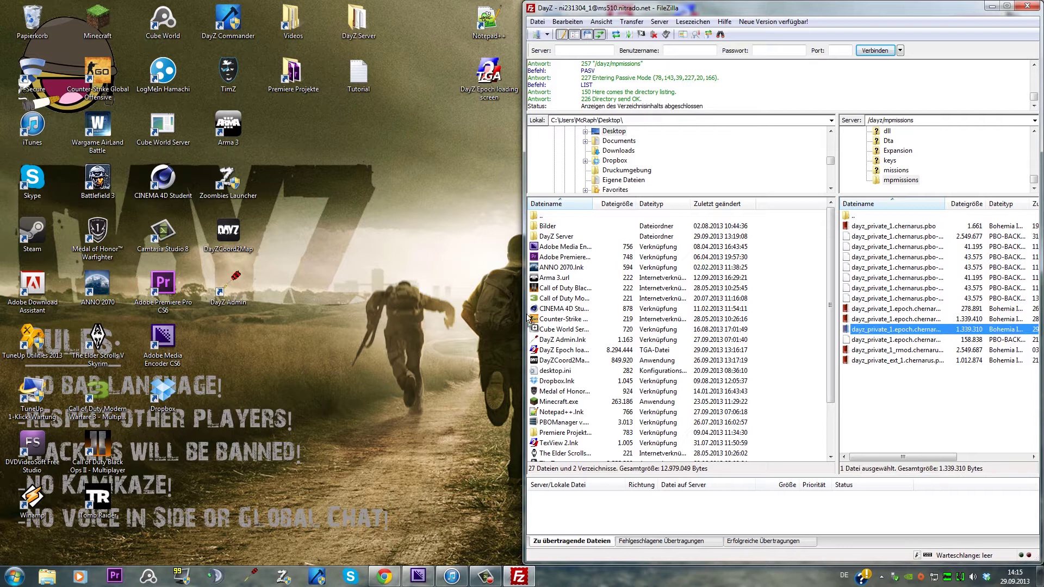
pyautogui.moveTo(219, 339); pyautogui.dragTo(217, 342)
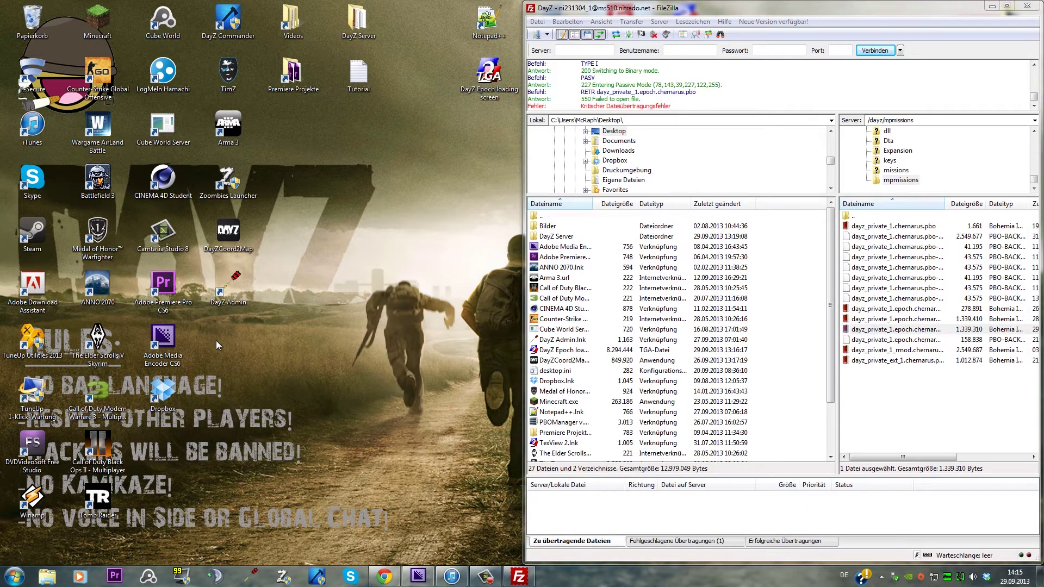
pyautogui.moveTo(884, 333); pyautogui.dragTo(430, 322)
# Extract the downloaded mission PBO to the desktop with PBO Manager
pyautogui.rightClick(155, 447)
pyautogui.moveTo(237, 186)
pyautogui.click(457, 187)
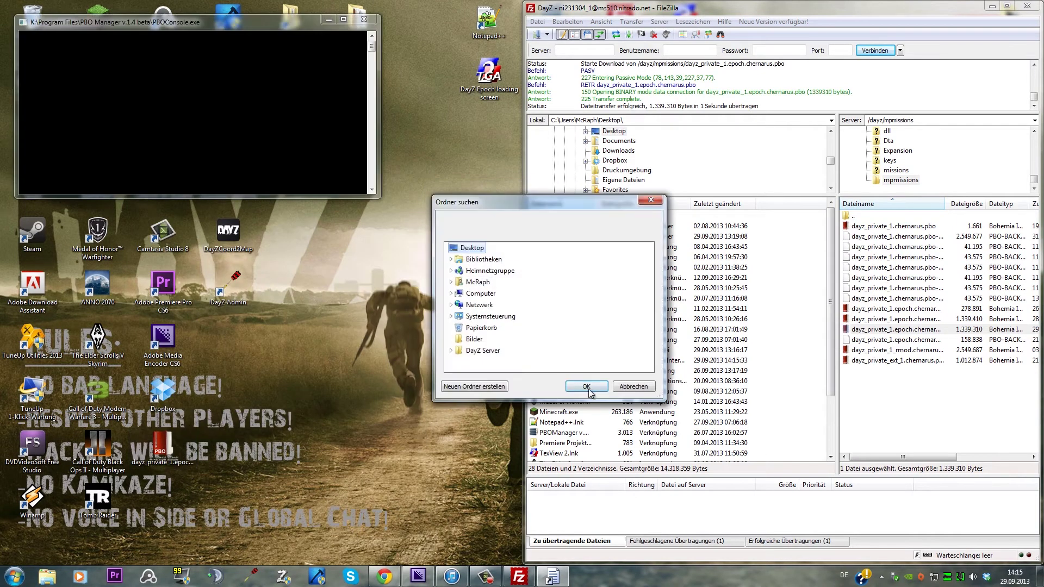
pyautogui.click(586, 386)
# Select the unpacked mission folder, minimize FileZilla, and drag the loading image onto TexView 2
pyautogui.click(384, 576)
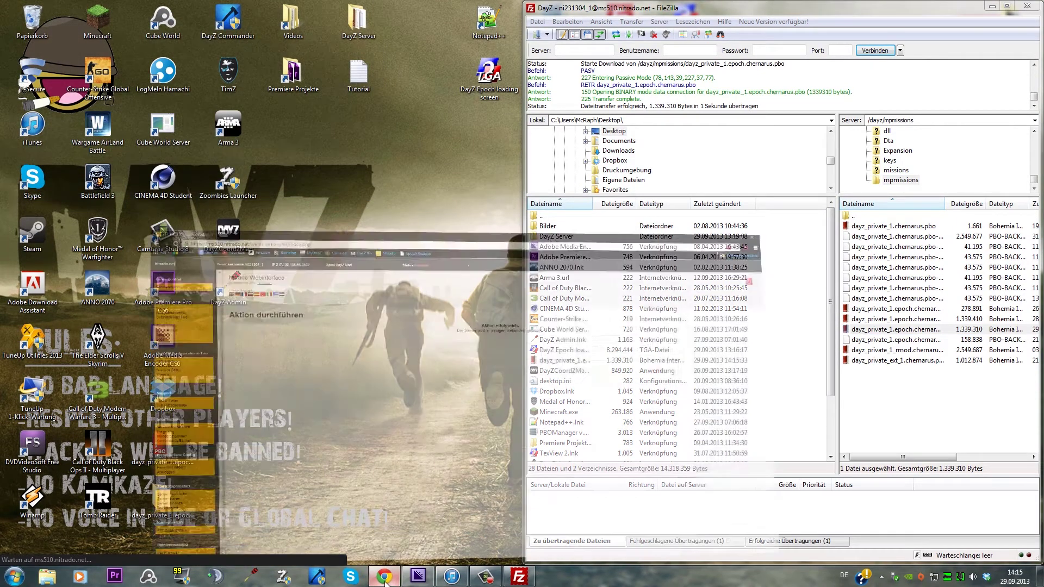
pyautogui.click(998, 4)
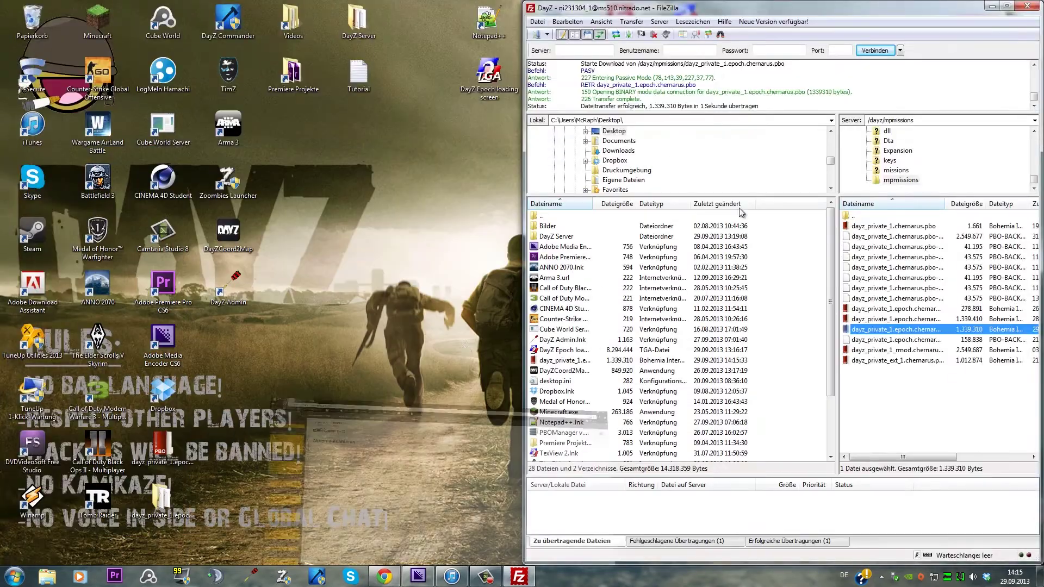
pyautogui.click(183, 502)
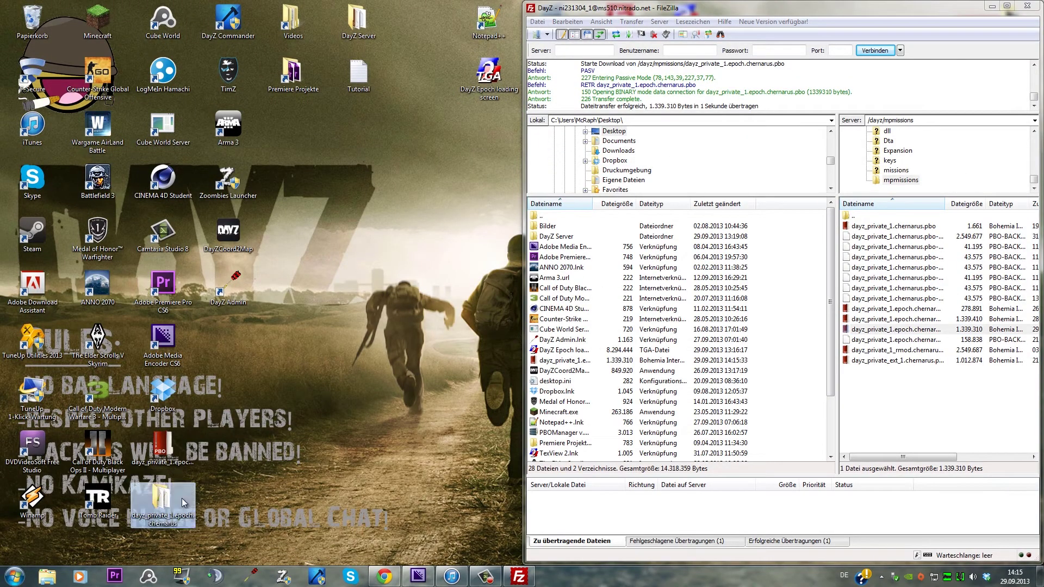
pyautogui.click(992, 6)
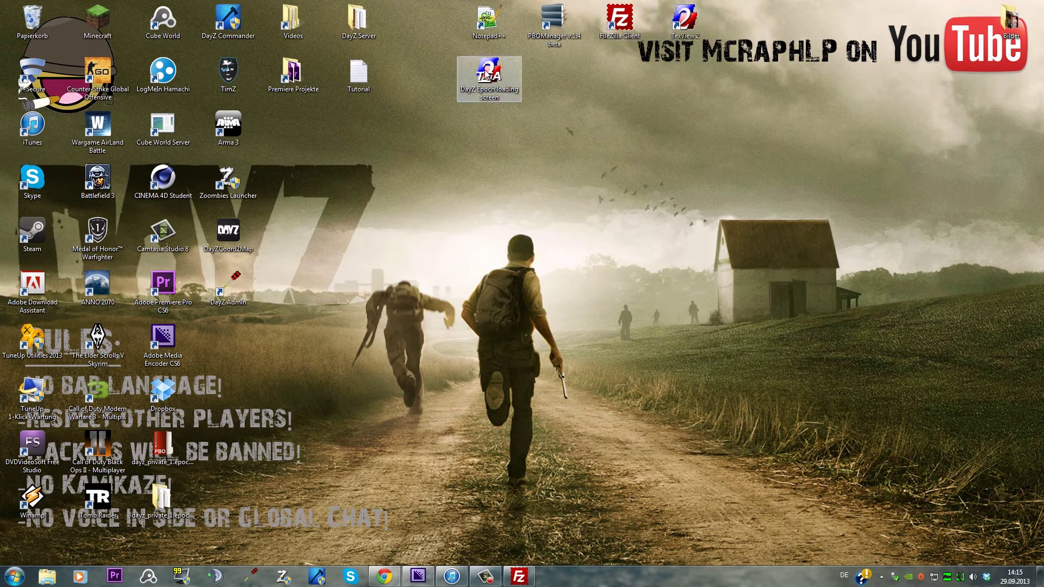
pyautogui.moveTo(488, 85); pyautogui.dragTo(682, 24)
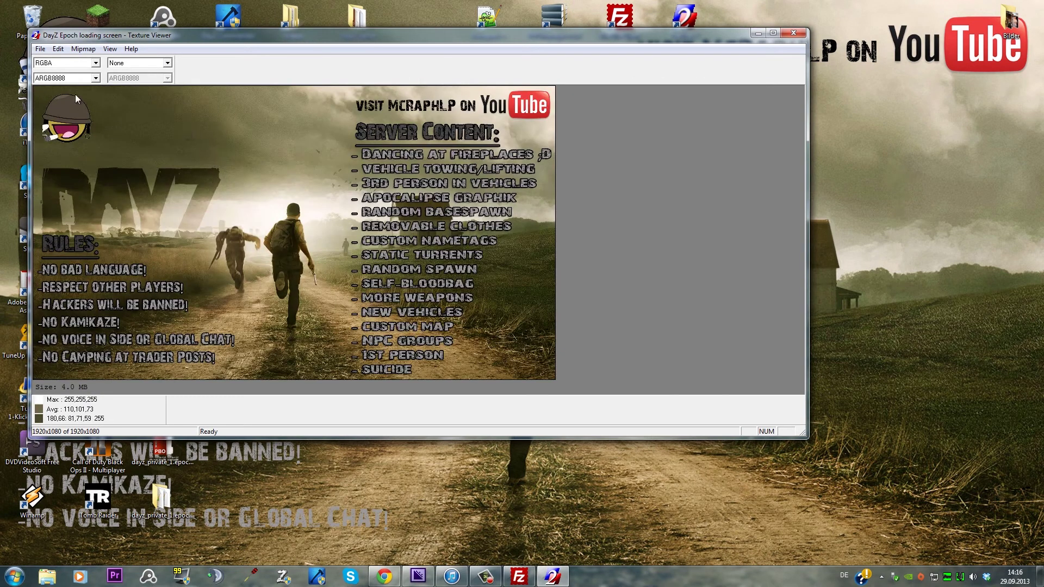
# Save the image as a Textures (*.paa) file, declining to overwrite the existing image
pyautogui.click(40, 50)
pyautogui.click(68, 98)
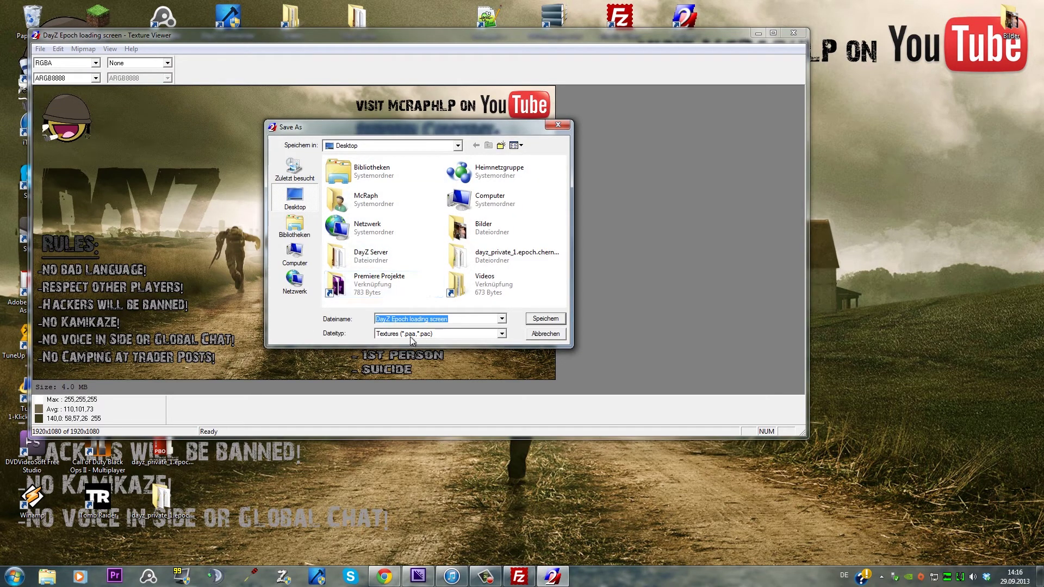
pyautogui.click(502, 334)
pyautogui.click(502, 334)
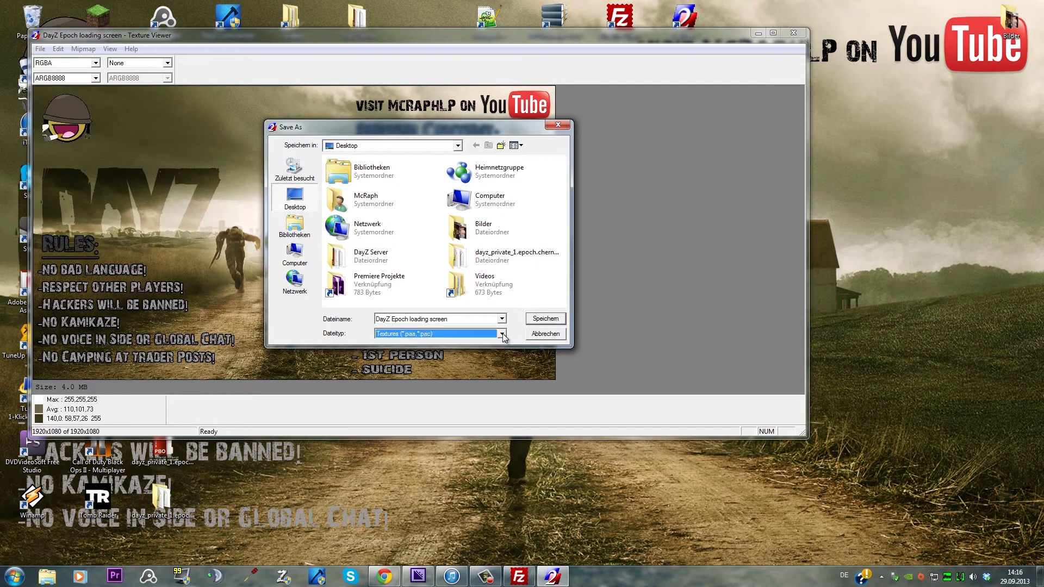
pyautogui.click(546, 318)
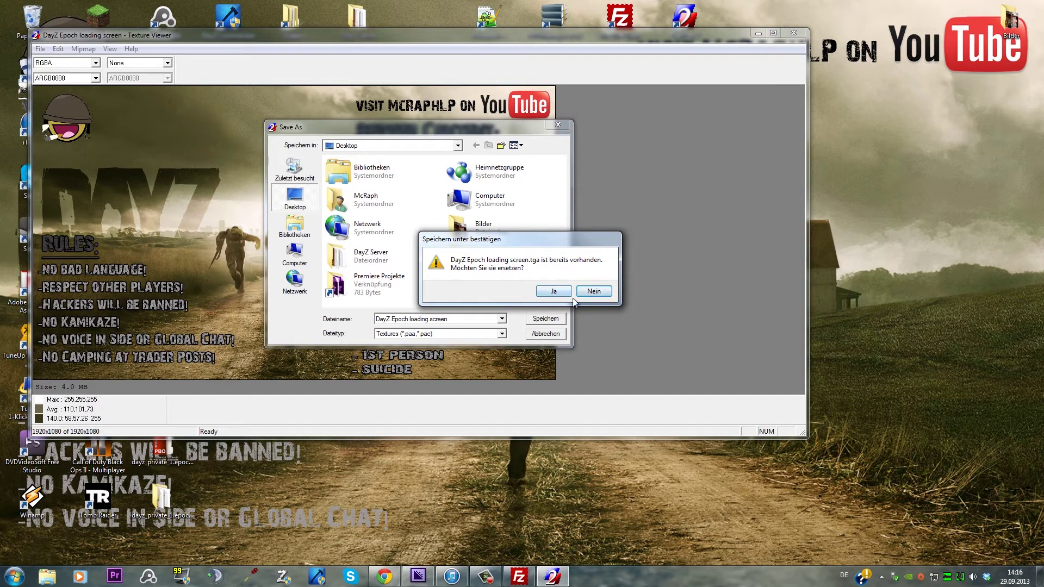
pyautogui.click(593, 291)
pyautogui.click(446, 335)
pyautogui.click(446, 337)
pyautogui.click(450, 321)
# Name the texture 'DayZ Epoch screen', save it, and close TexView 2
pyautogui.moveTo(476, 321); pyautogui.dragTo(409, 329)
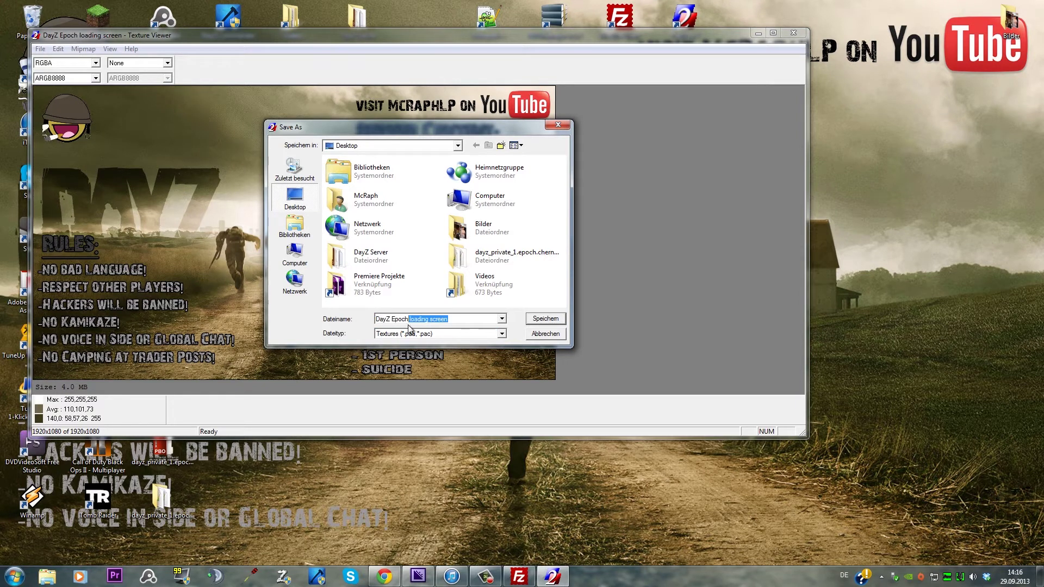
pyautogui.press('BackSpace')
pyautogui.press('BackSpace')
pyautogui.write('s')
pyautogui.press('BackSpace')
pyautogui.press('BackSpace')
pyautogui.write('jh')
pyautogui.press('BackSpace')
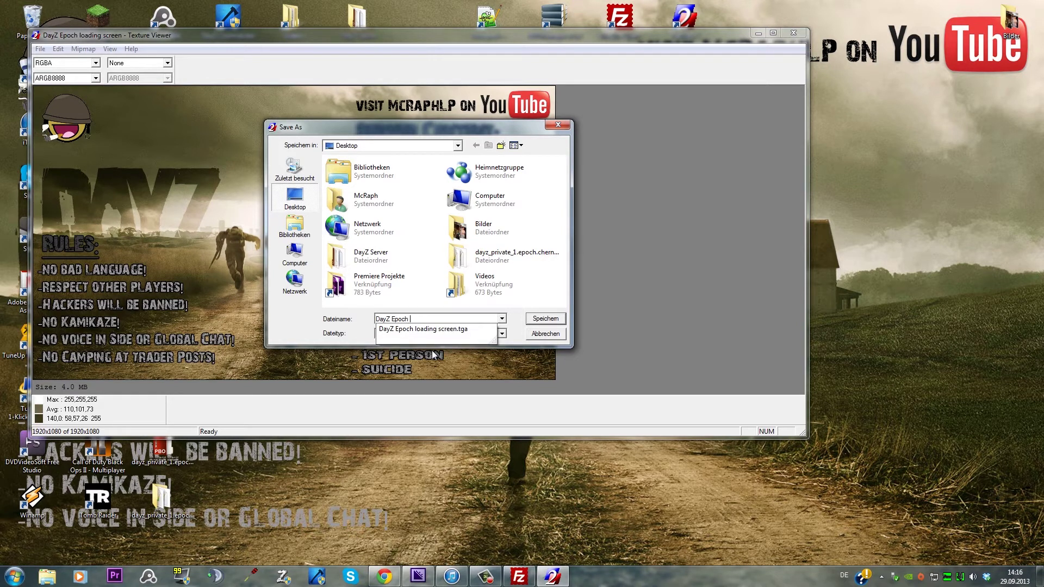
pyautogui.write('screen')
pyautogui.press('Return')
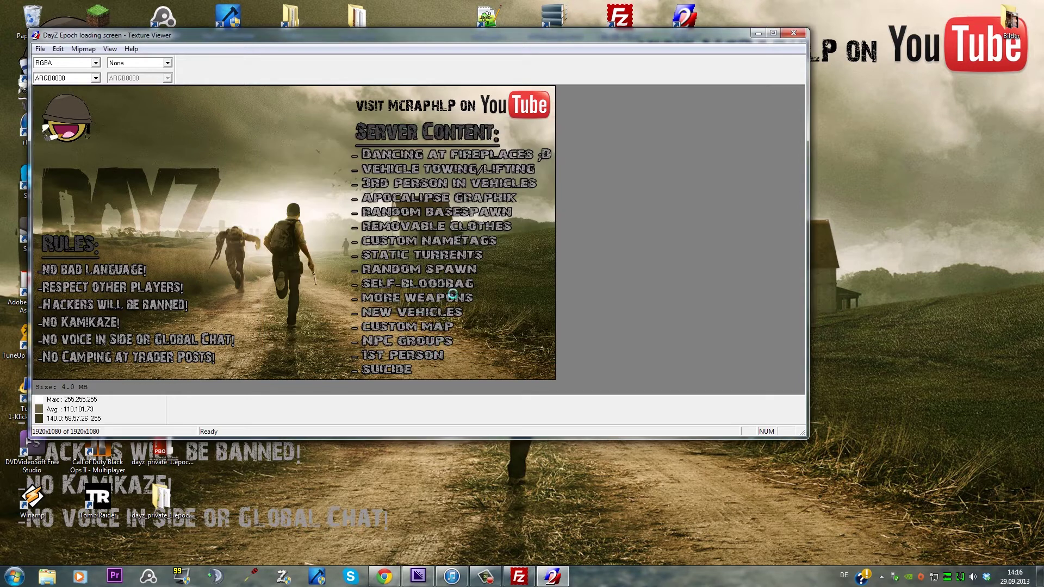
pyautogui.click(795, 34)
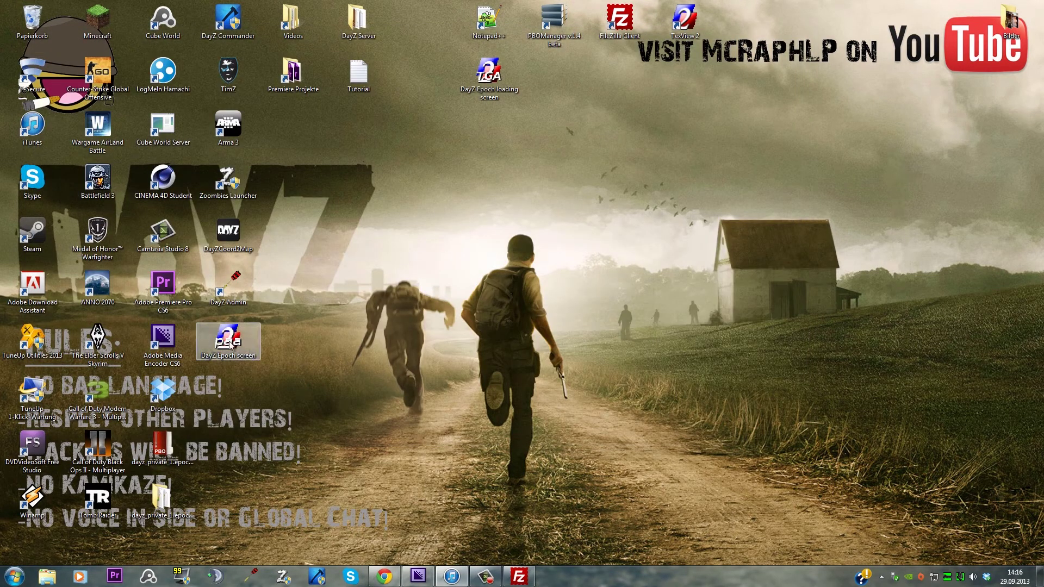
# Place the new PAA texture beside the TGA and open the unpacked mission folder in a shorter window
pyautogui.moveTo(230, 350); pyautogui.dragTo(492, 132)
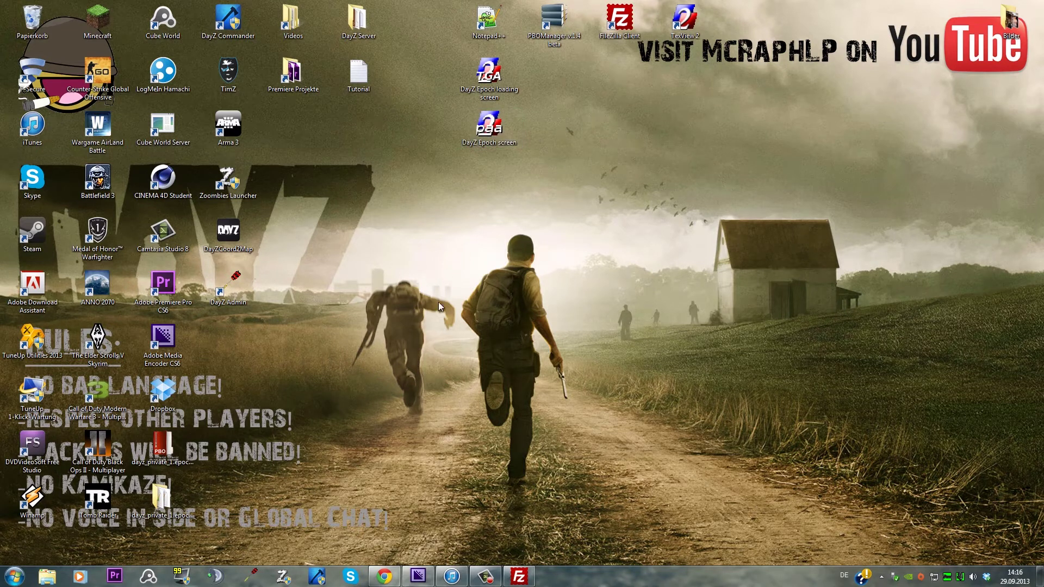
pyautogui.doubleClick(188, 498)
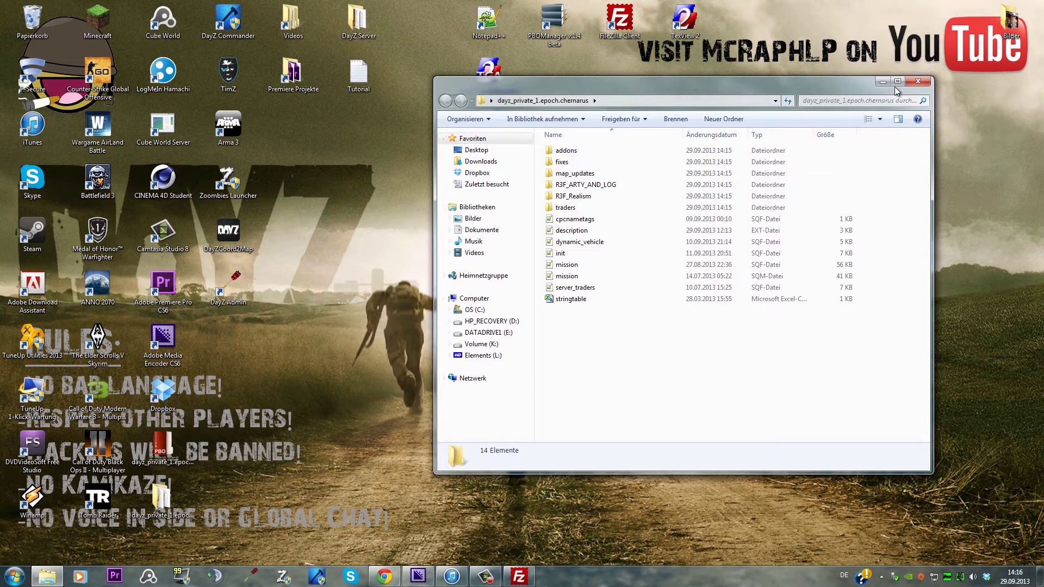
pyautogui.moveTo(820, 82); pyautogui.dragTo(669, 94)
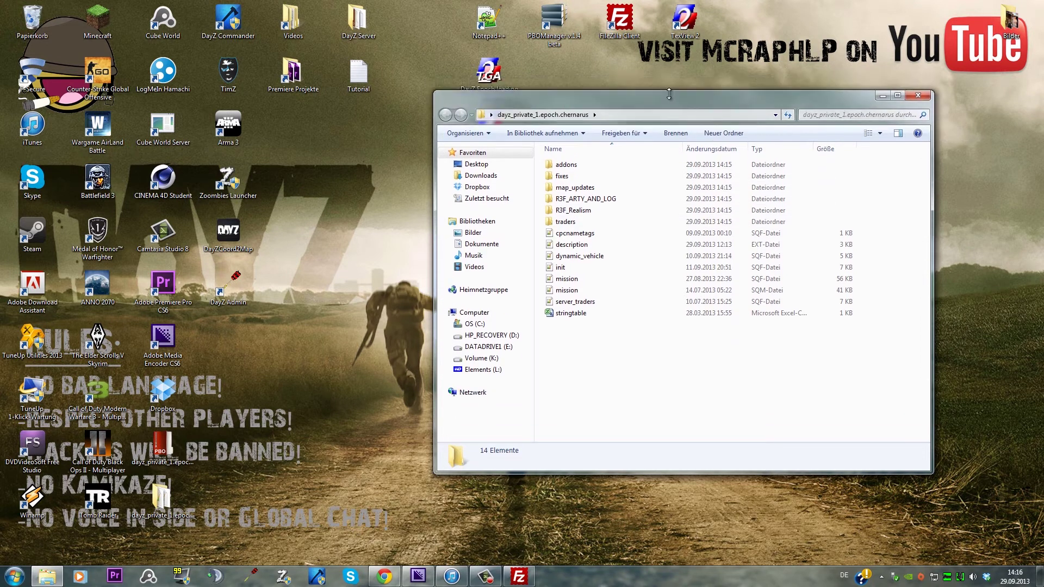
# Create a new folder on the desktop, reposition it and confirm it is empty
pyautogui.rightClick(387, 204)
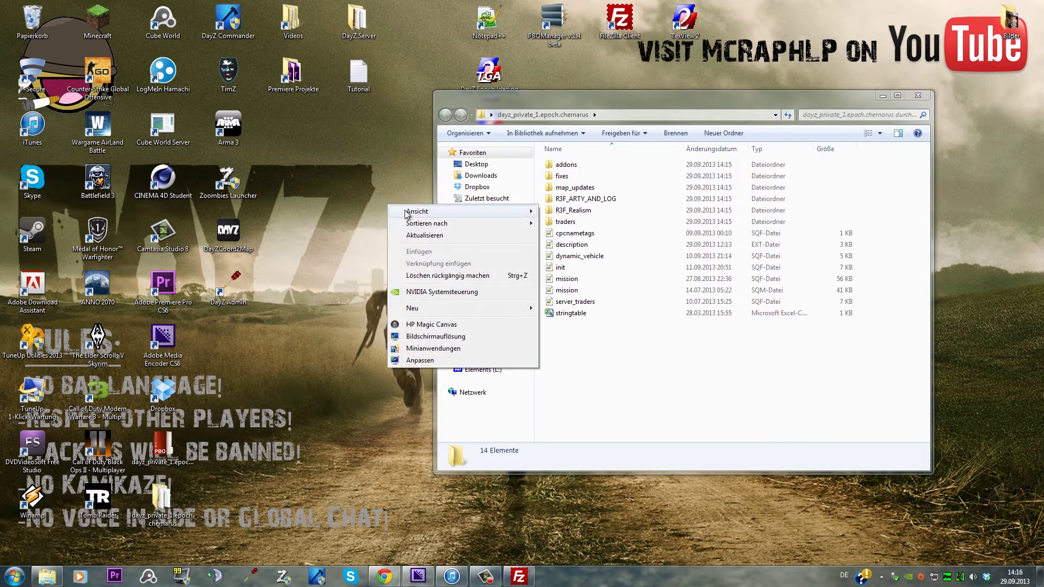
pyautogui.moveTo(410, 213)
pyautogui.moveTo(436, 308)
pyautogui.click(573, 313)
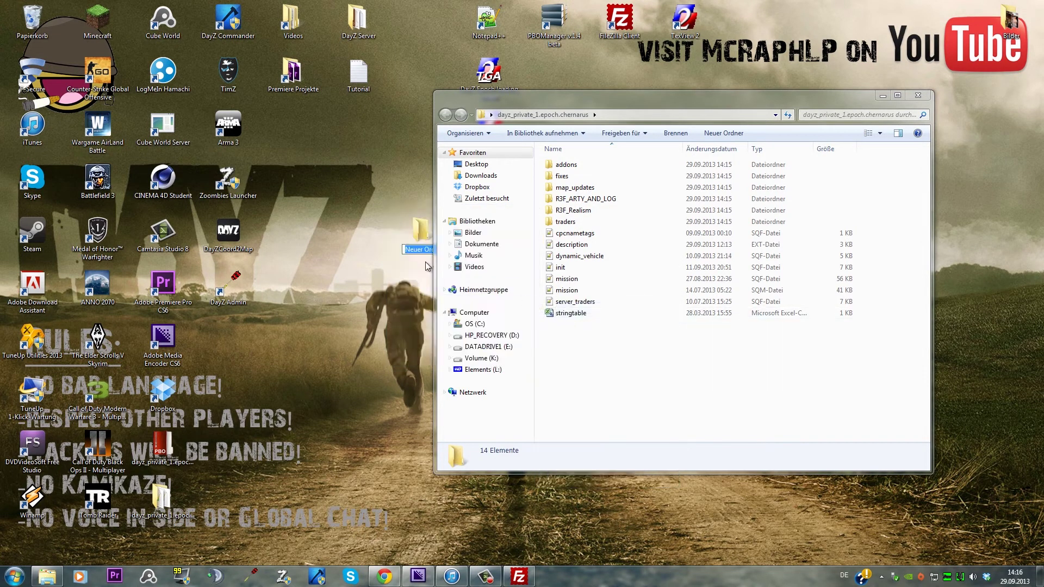
pyautogui.moveTo(417, 224); pyautogui.dragTo(360, 247)
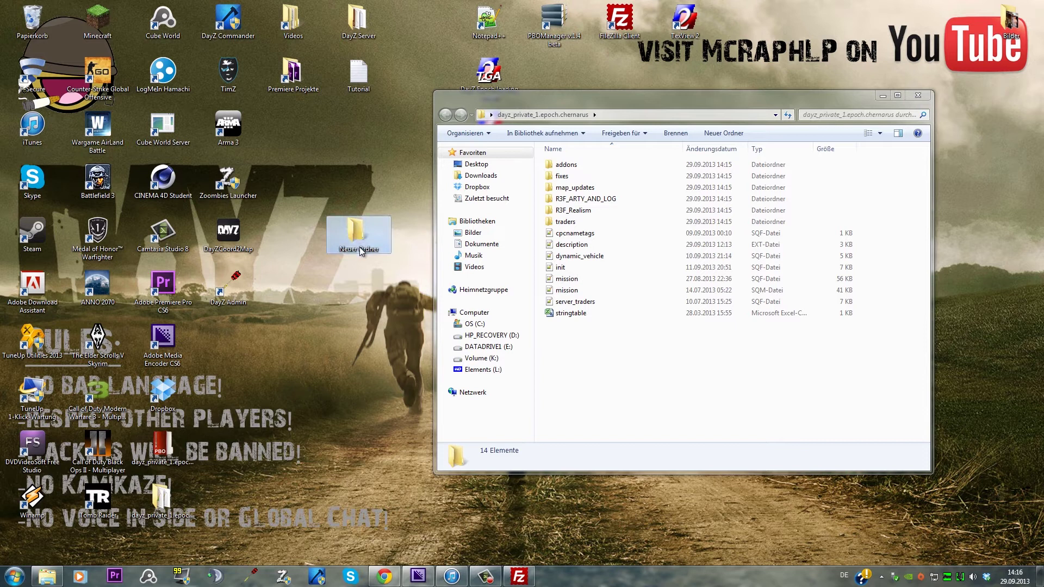
pyautogui.doubleClick(360, 251)
pyautogui.click(930, 111)
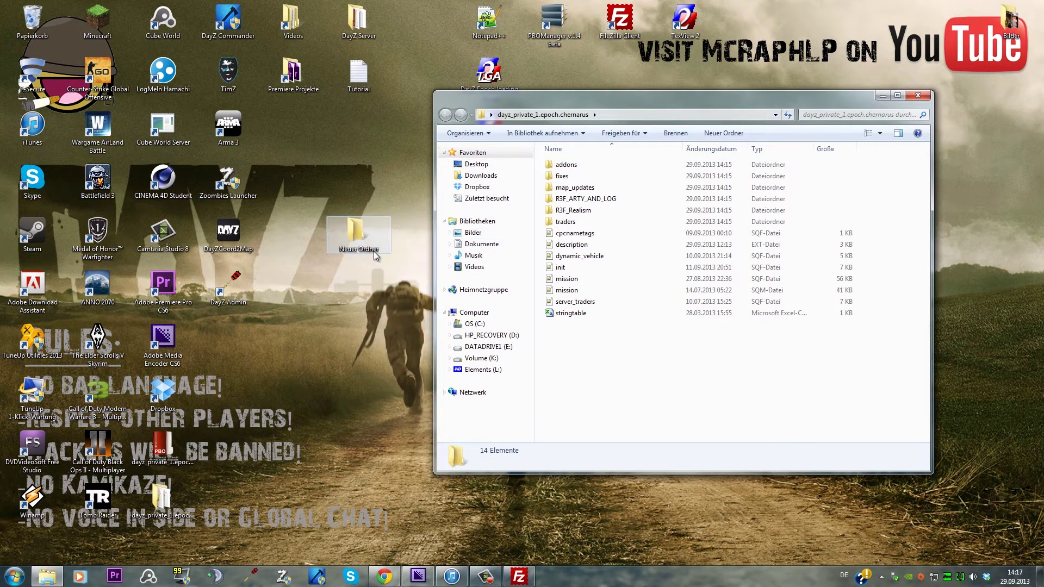
# Inspect the epoch and backup mission PBOs in the DayZ Server folder, then close the extra windows
pyautogui.doubleClick(348, 21)
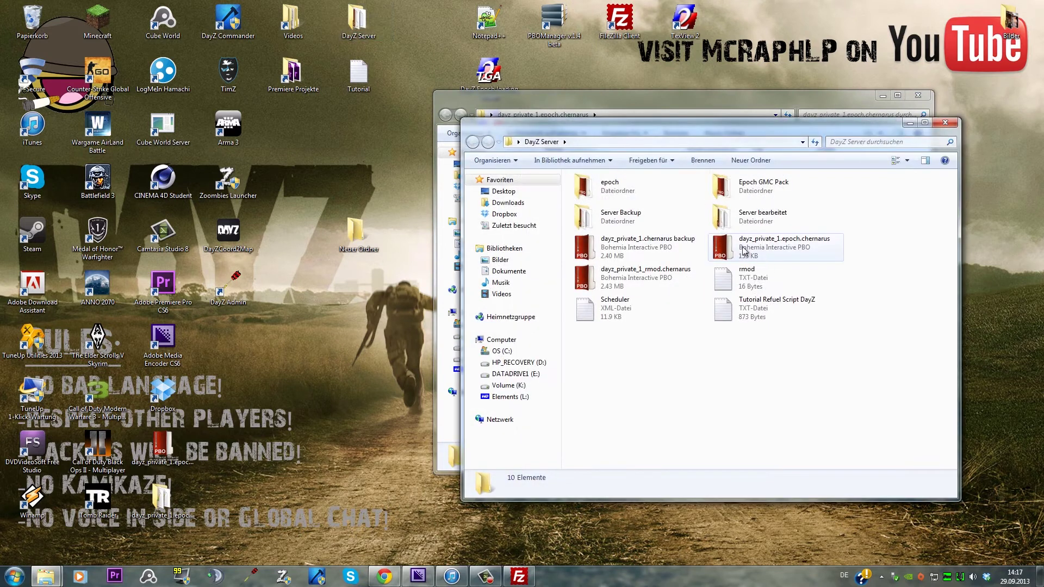
pyautogui.click(742, 247)
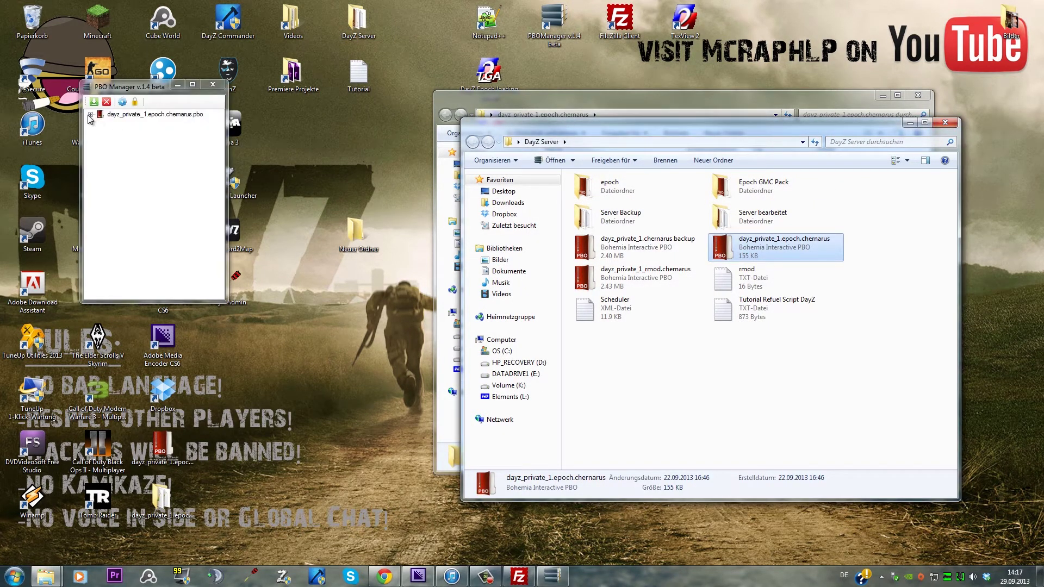
pyautogui.click(212, 85)
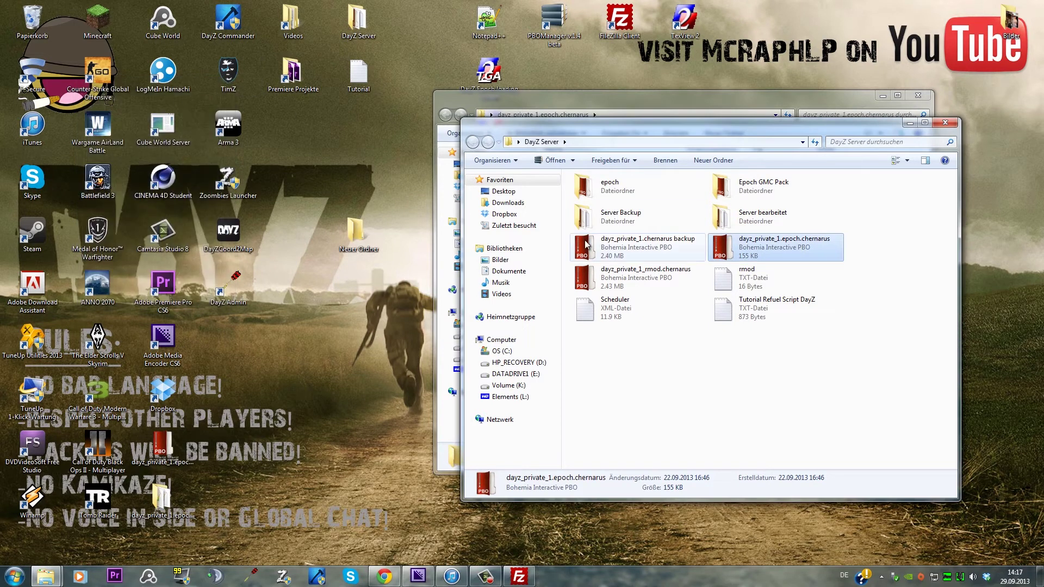
pyautogui.doubleClick(603, 252)
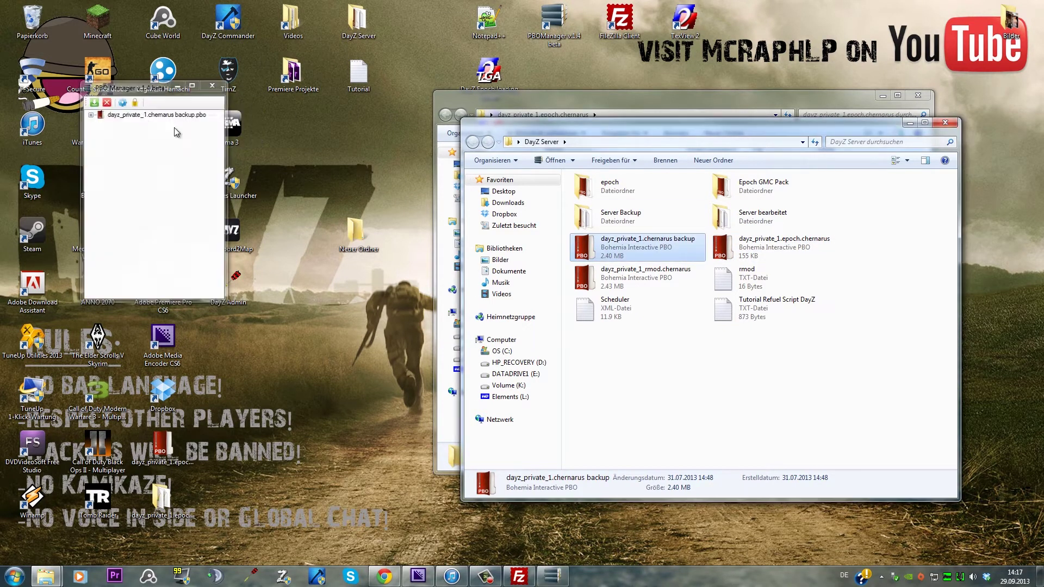
pyautogui.click(91, 114)
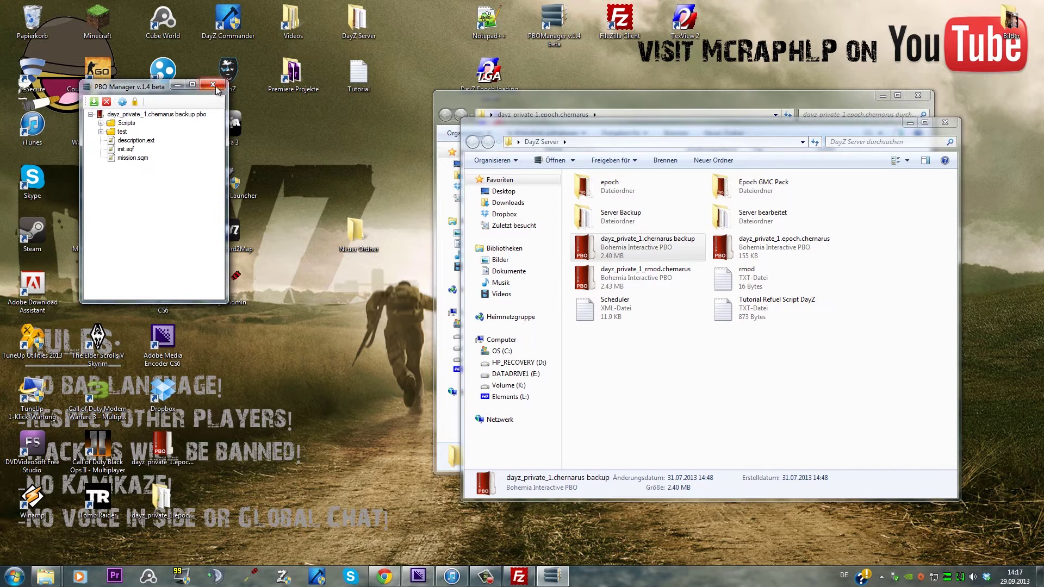
pyautogui.click(213, 85)
pyautogui.click(941, 125)
pyautogui.doubleClick(357, 252)
pyautogui.click(958, 141)
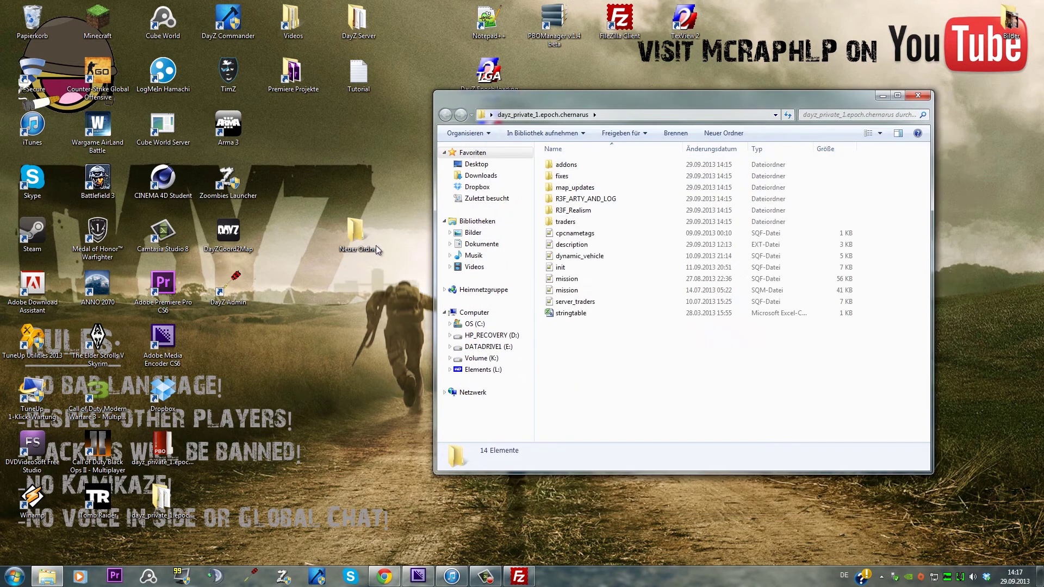
# Name the new desktop folder test, move the loading image into it, and rename the image test
pyautogui.click(361, 249)
pyautogui.write('test')
pyautogui.press('Return')
pyautogui.moveTo(489, 73); pyautogui.dragTo(361, 243)
pyautogui.doubleClick(362, 243)
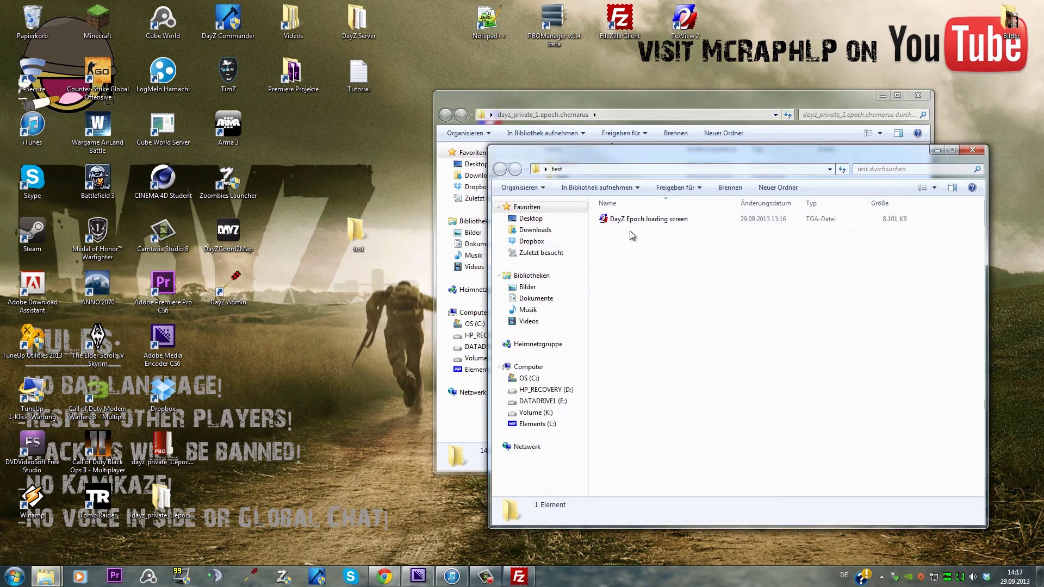
pyautogui.click(643, 223)
pyautogui.click(650, 224)
pyautogui.write('test')
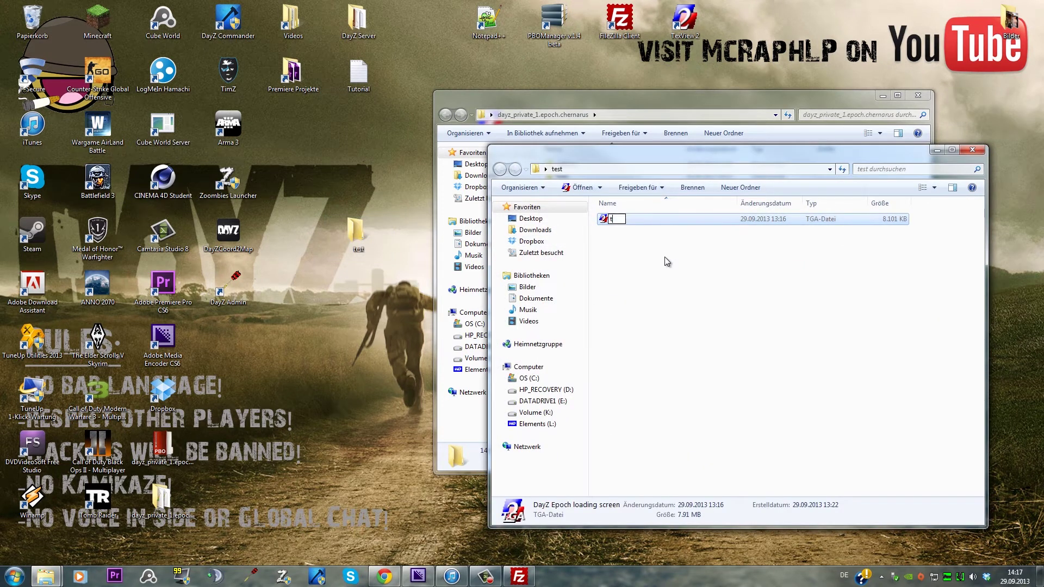
pyautogui.click(665, 258)
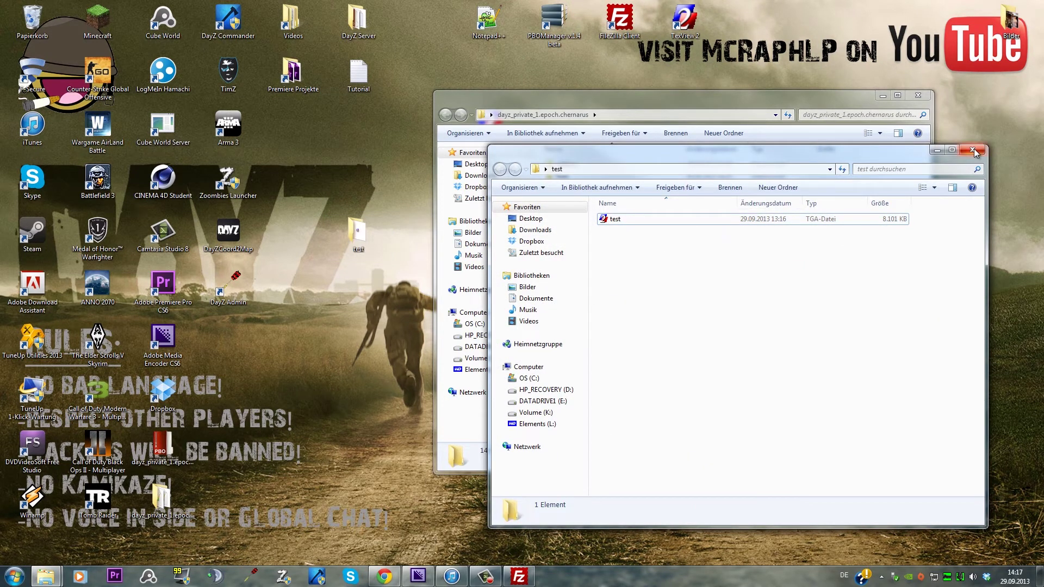
pyautogui.click(973, 150)
# Move the test folder into the mission folder and open description.ext in Notepad++
pyautogui.moveTo(374, 231); pyautogui.dragTo(615, 355)
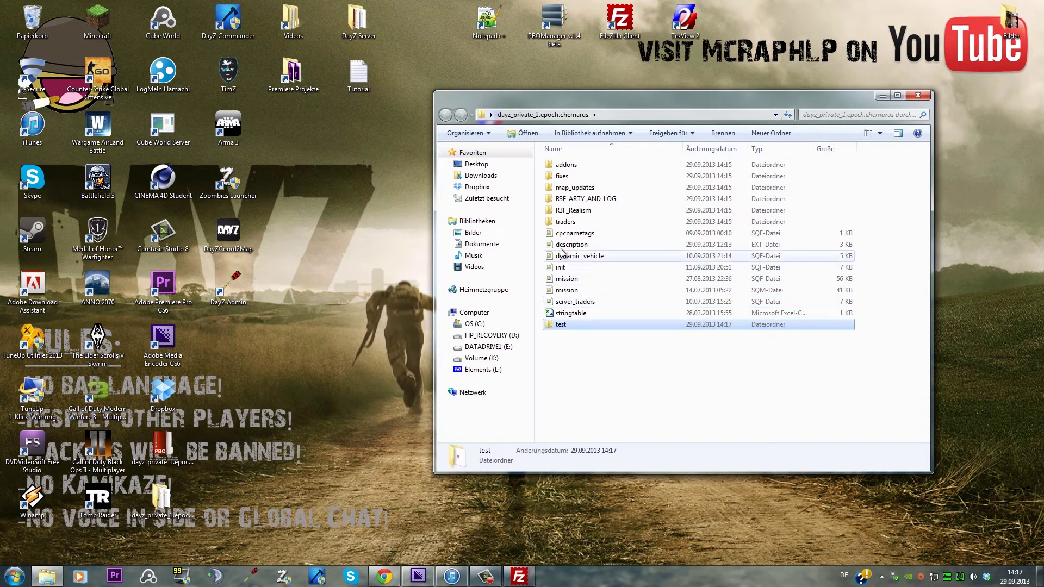
pyautogui.click(566, 325)
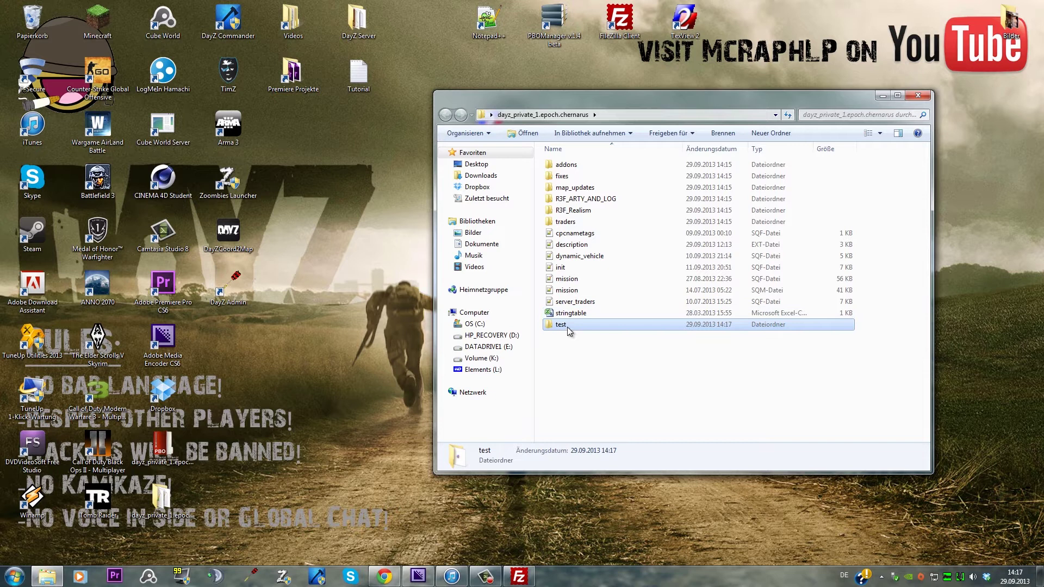
pyautogui.click(644, 371)
pyautogui.doubleClick(572, 245)
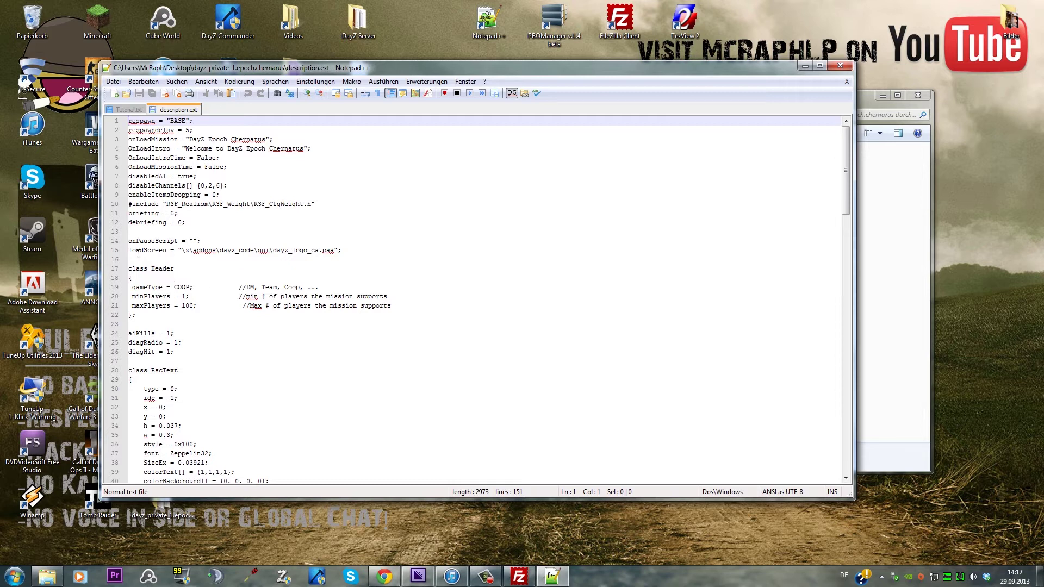
pyautogui.moveTo(182, 251); pyautogui.dragTo(326, 253)
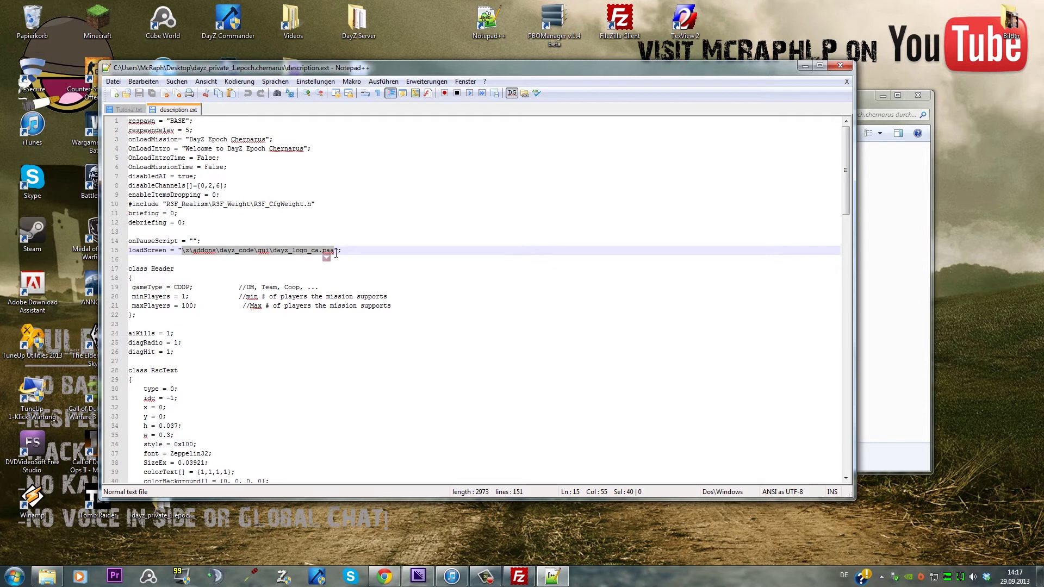
pyautogui.moveTo(449, 71); pyautogui.dragTo(664, 334)
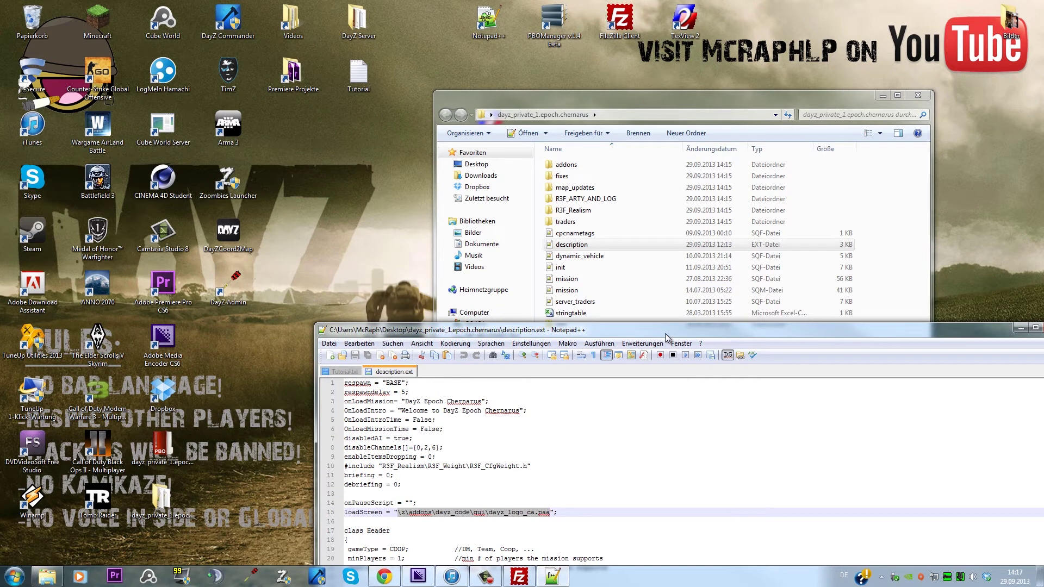
pyautogui.doubleClick(664, 329)
pyautogui.click(973, 118)
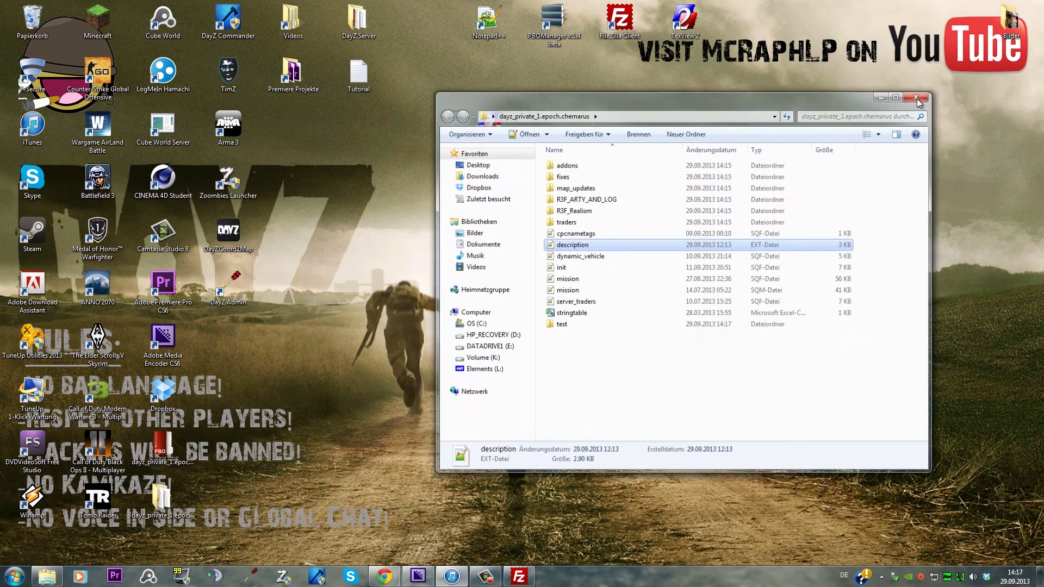
pyautogui.click(918, 95)
pyautogui.rightClick(166, 495)
# Pack the dayz_private_1.epoch.chernarus folder into the mission PBO with PBO Manager
pyautogui.click(152, 465)
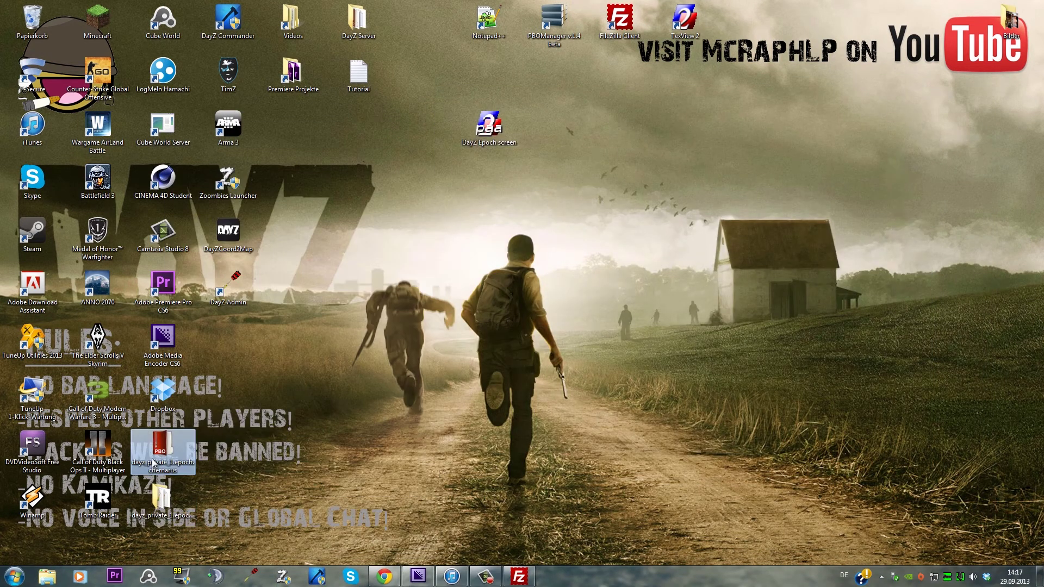
pyautogui.doubleClick(154, 463)
pyautogui.rightClick(164, 492)
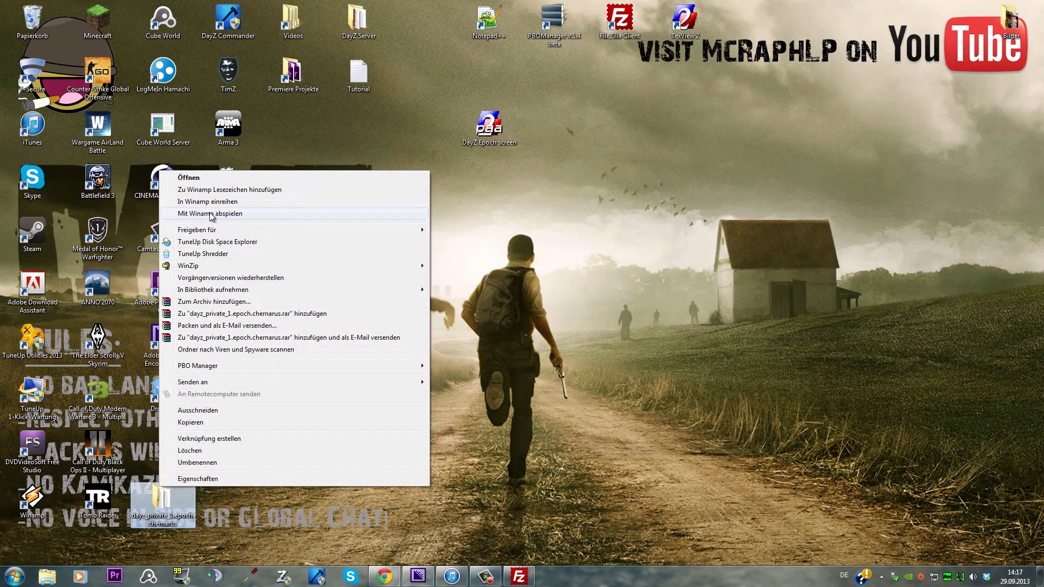
pyautogui.moveTo(285, 365)
pyautogui.click(489, 366)
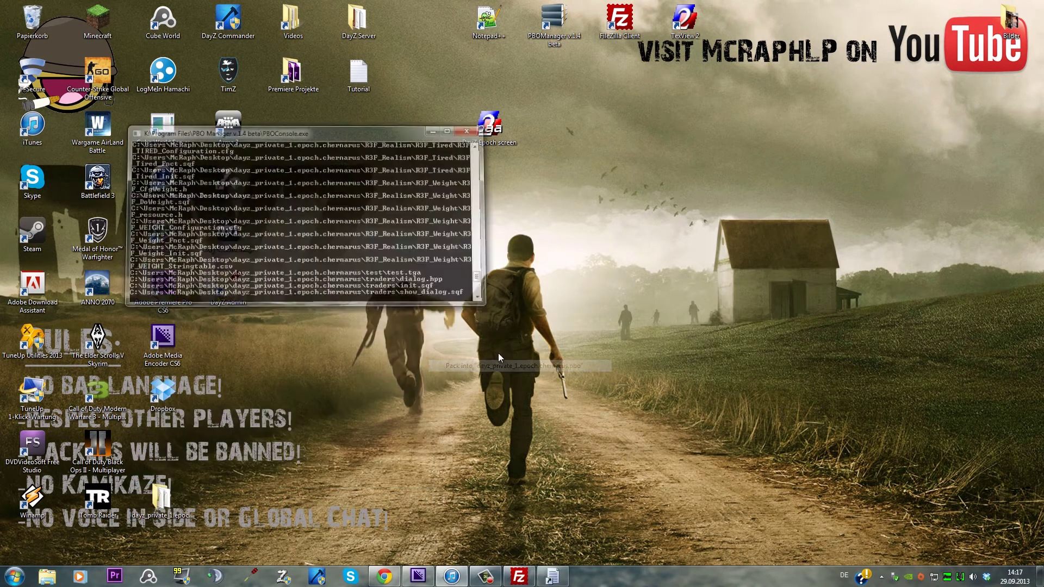
# Check the packed PBO's test folder and copy description.ext to the desktop for editing
pyautogui.doubleClick(172, 453)
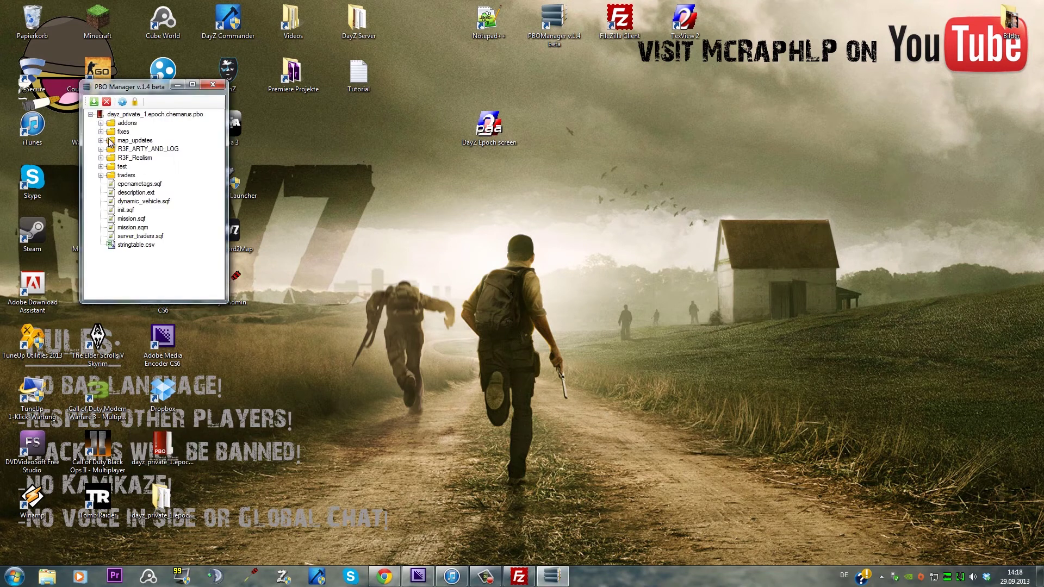
pyautogui.click(101, 167)
pyautogui.click(100, 168)
pyautogui.moveTo(113, 197); pyautogui.dragTo(422, 238)
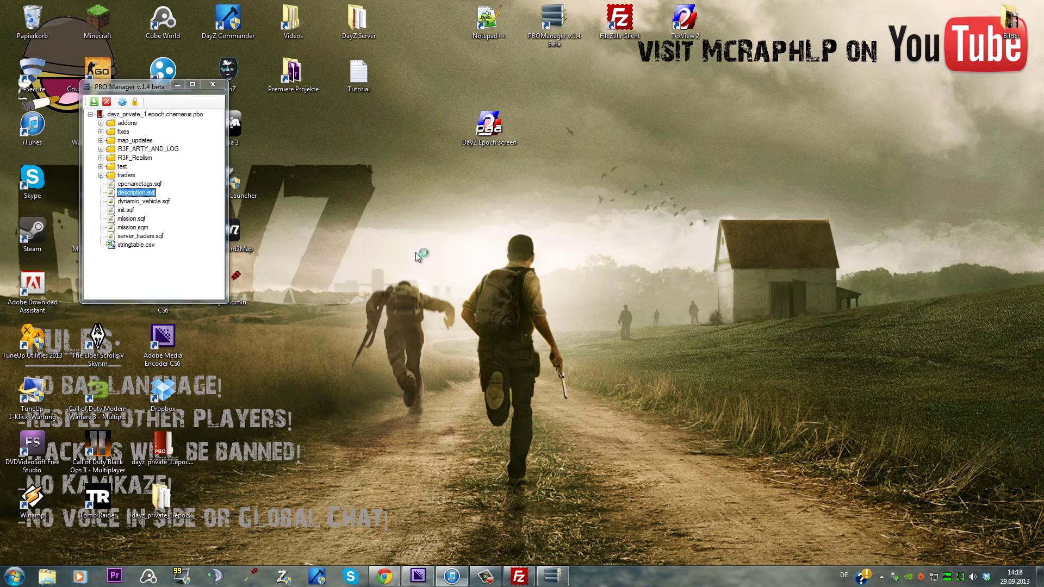
pyautogui.press('Return')
pyautogui.doubleClick(421, 239)
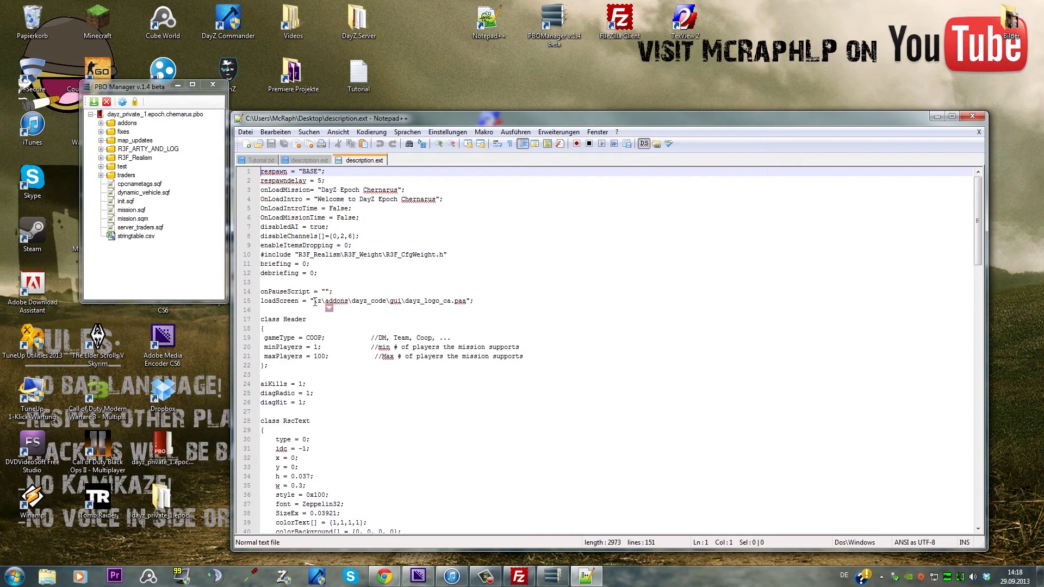
# Copy the loadScreen path test\test.paa from the backup mission PBO's description.ext
pyautogui.moveTo(315, 302); pyautogui.dragTo(479, 303)
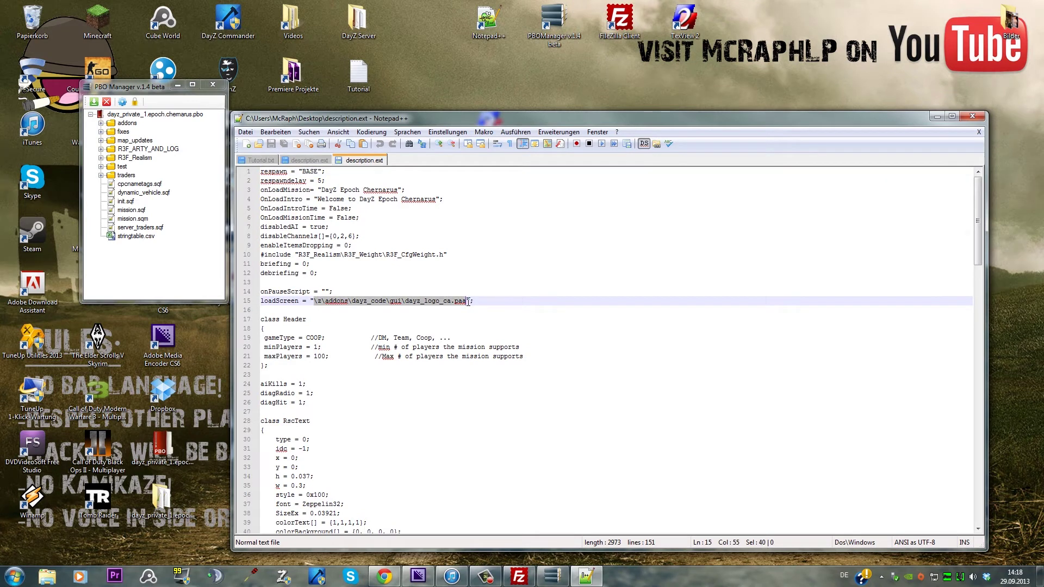
pyautogui.doubleClick(357, 19)
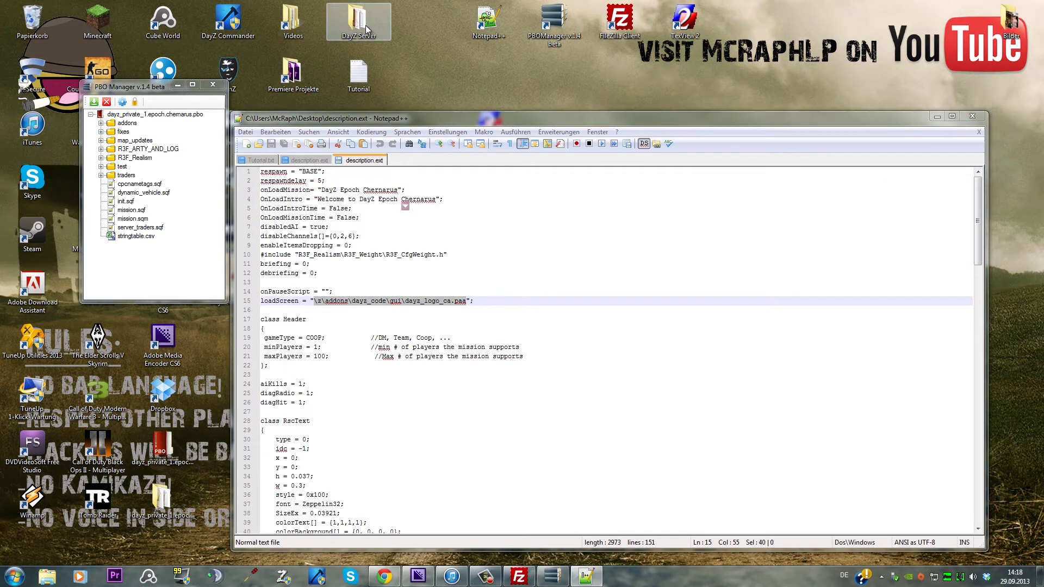
pyautogui.moveTo(599, 228); pyautogui.dragTo(210, 147)
pyautogui.click(91, 115)
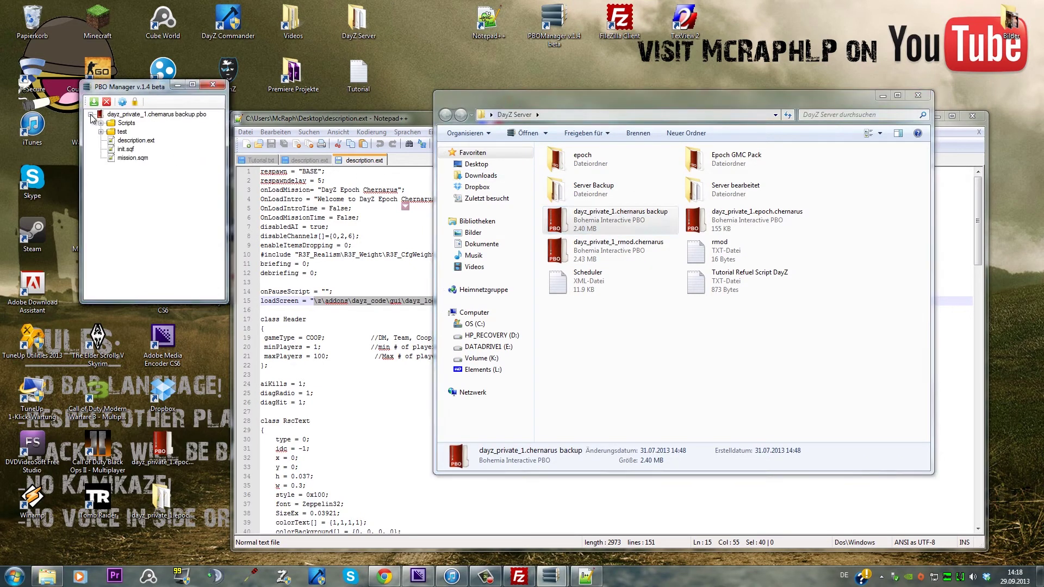
pyautogui.doubleClick(121, 141)
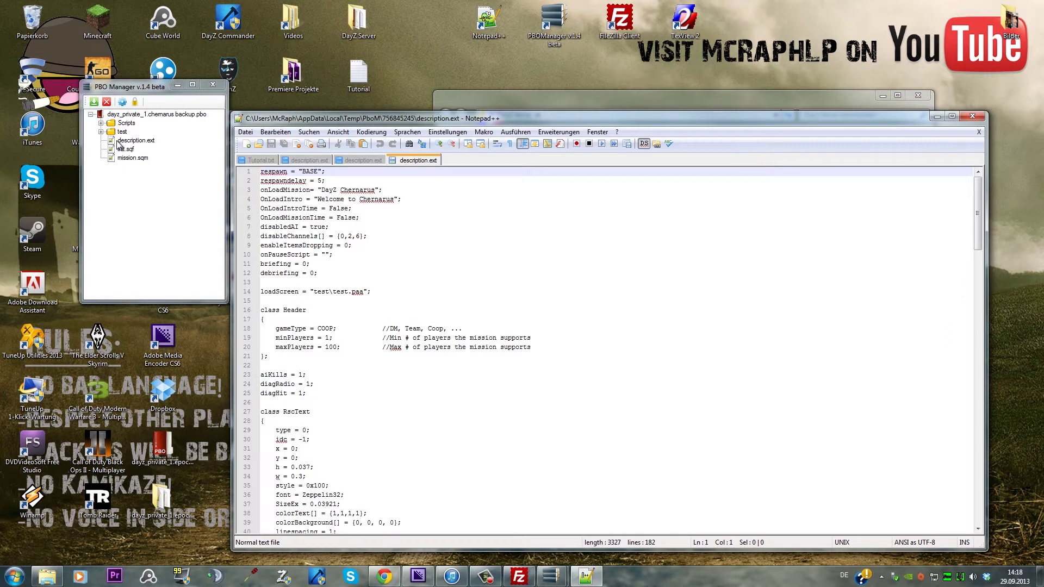
pyautogui.click(918, 95)
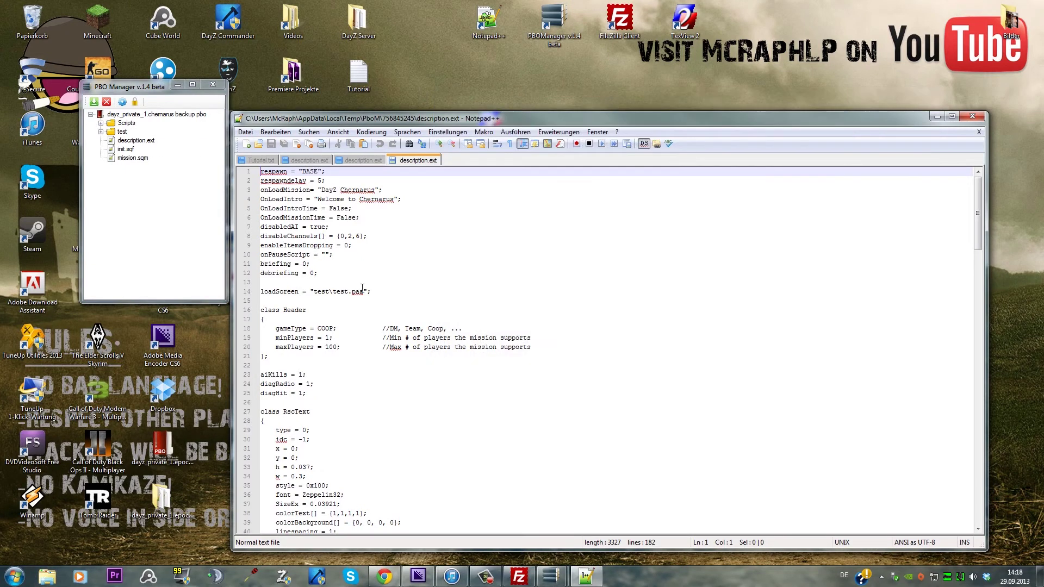
pyautogui.moveTo(315, 292); pyautogui.dragTo(360, 290)
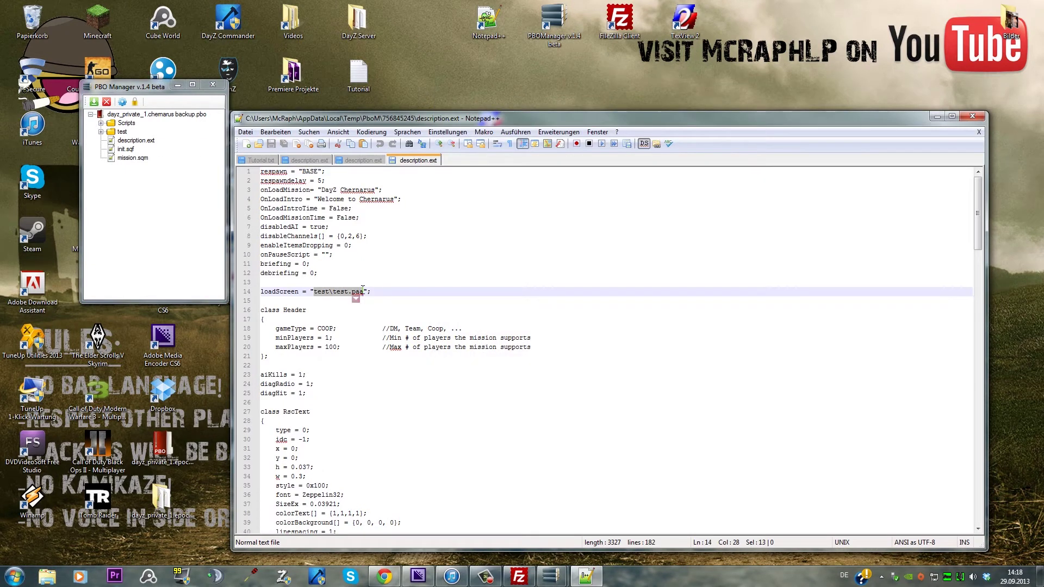
# Replace line 15's loadScreen path with test\test.paa and save description.ext
pyautogui.click(359, 161)
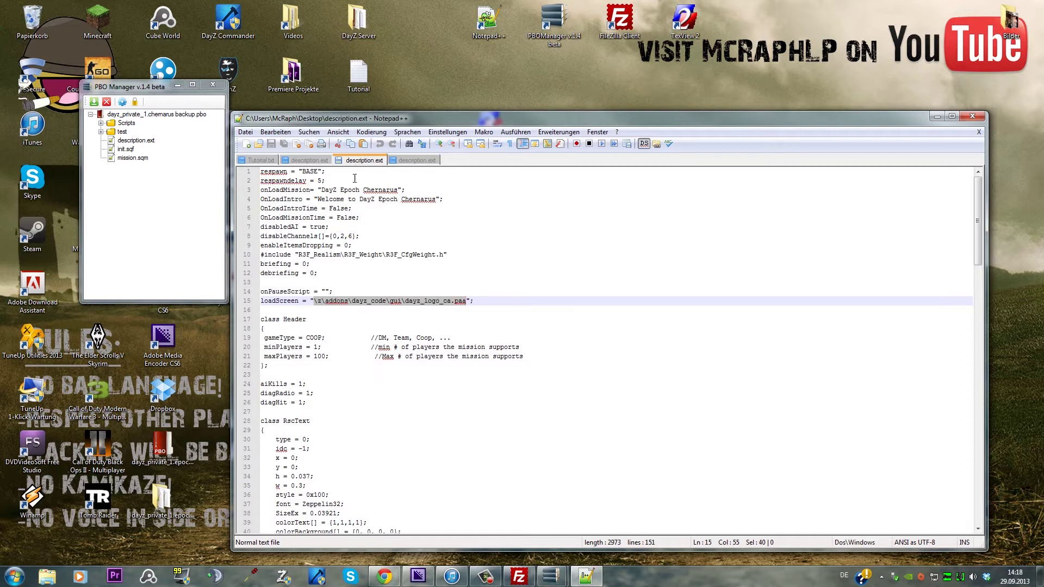
pyautogui.hotkey('ctrl', 'v')
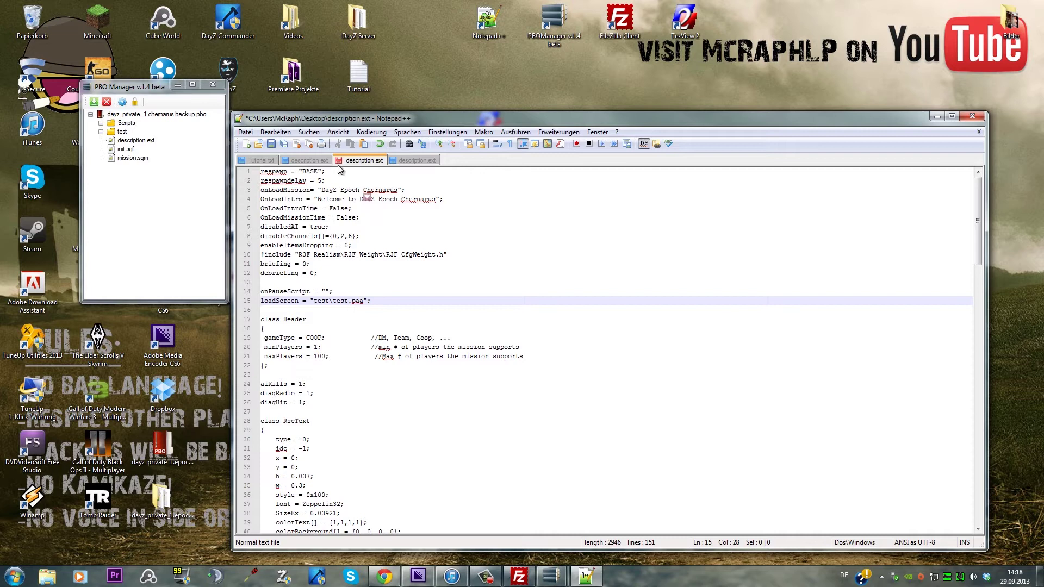
pyautogui.click(271, 144)
pyautogui.click(973, 116)
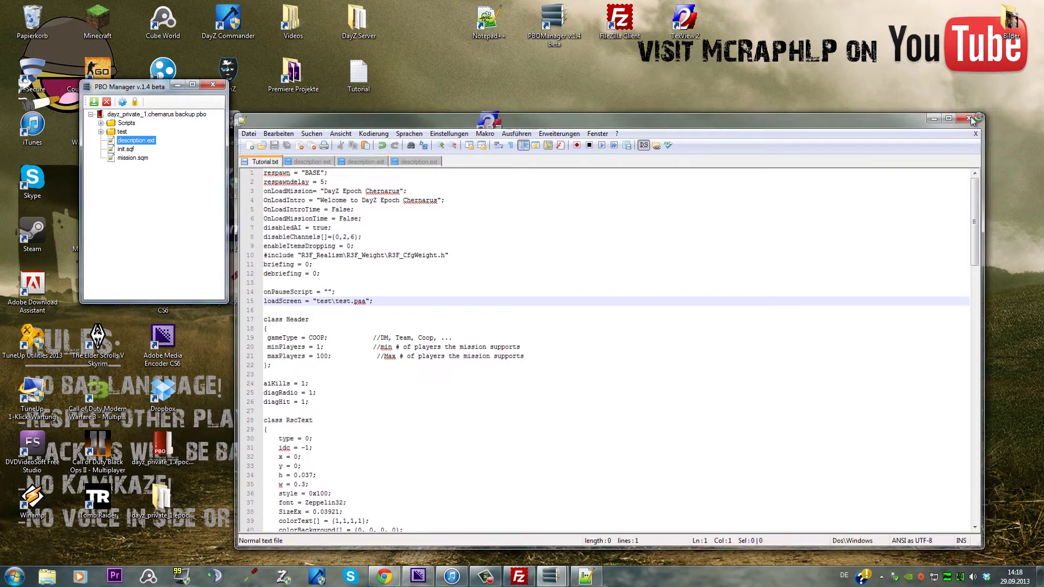
# Add the edited description.ext back into the mission PBO and upload the PBO to /dayz/mpmissions
pyautogui.moveTo(424, 233); pyautogui.dragTo(156, 209)
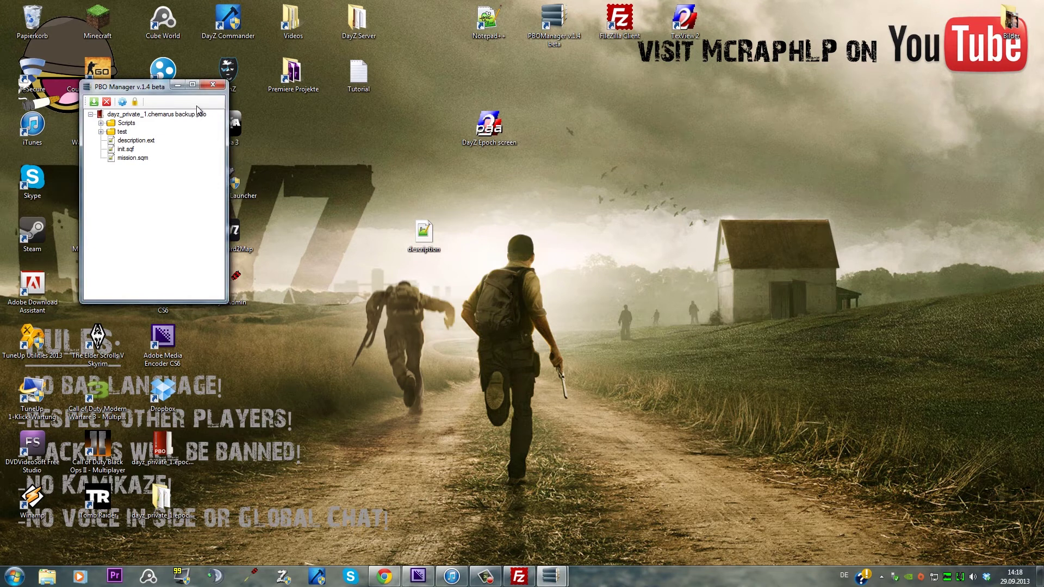
pyautogui.moveTo(424, 233); pyautogui.dragTo(130, 274)
pyautogui.click(213, 84)
pyautogui.click(519, 576)
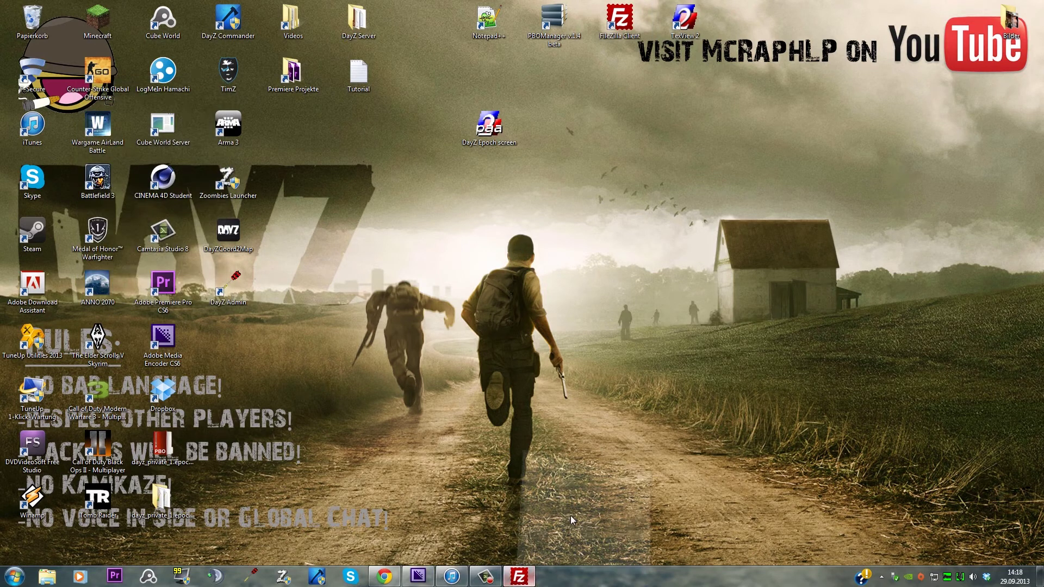
pyautogui.moveTo(193, 447); pyautogui.dragTo(889, 394)
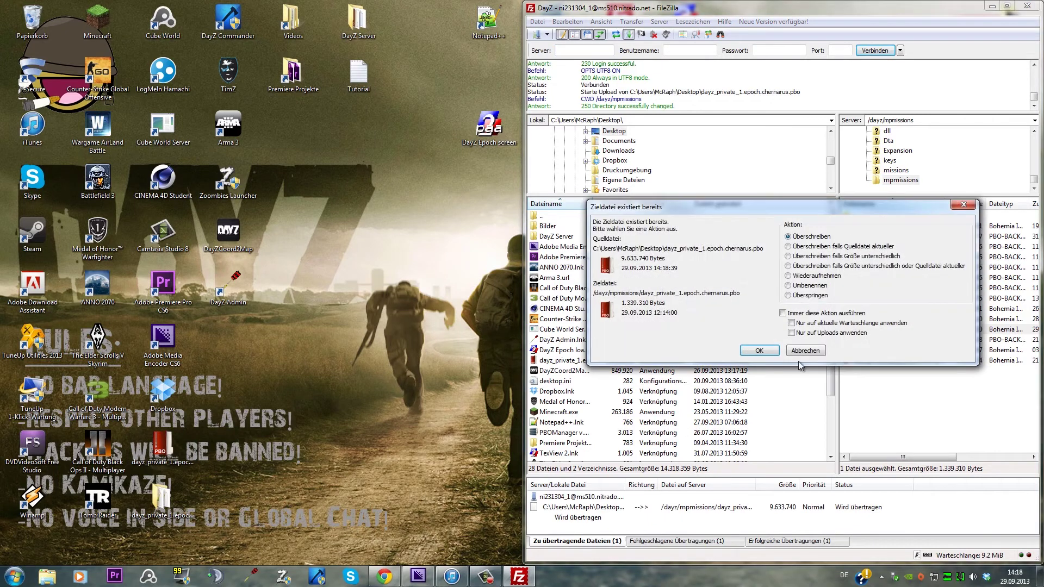
# Overwrite the existing dayz_private_1.epoch.chernarus.pbo on the server to finish the upload
pyautogui.click(779, 356)
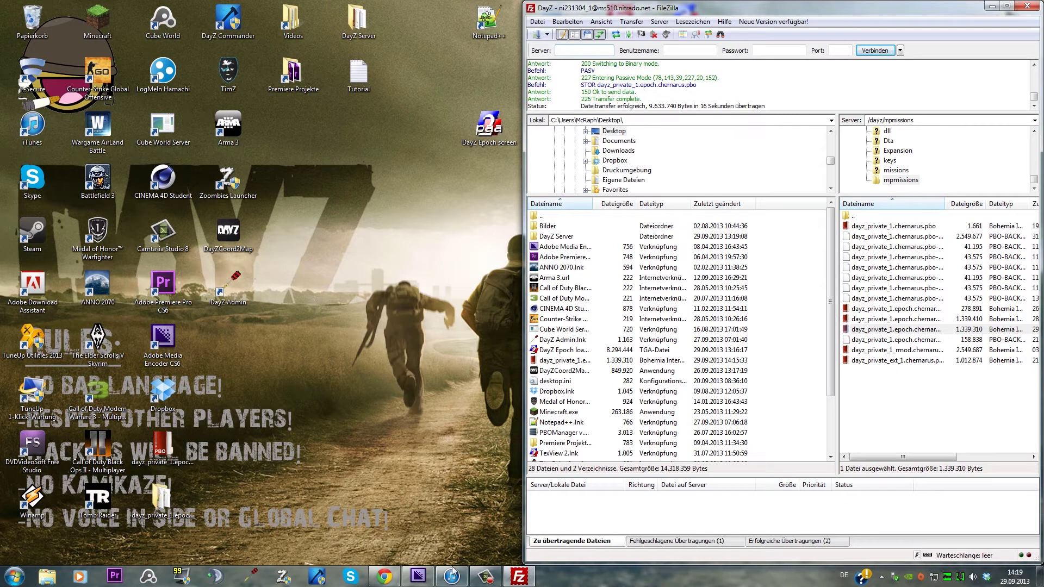
pyautogui.click(399, 576)
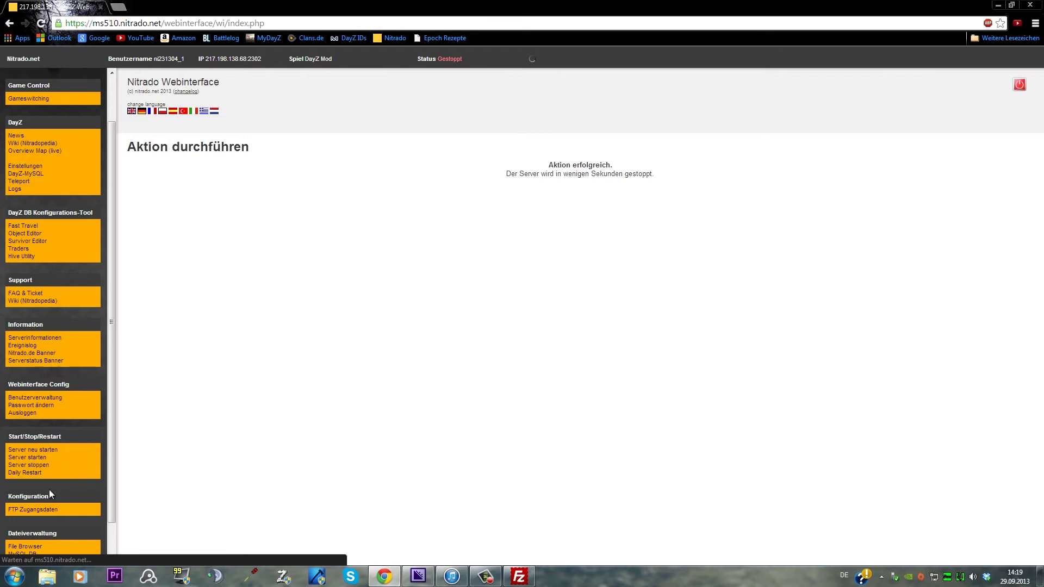
# Choose 'Server neu starten' under Start/Stop/Restart in the Nitrado web interface
pyautogui.click(31, 450)
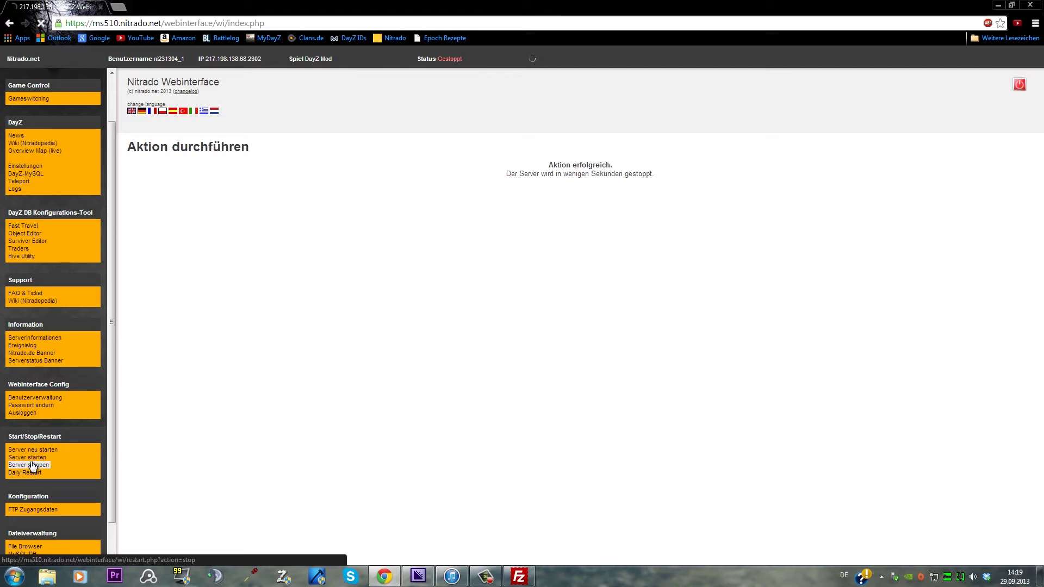